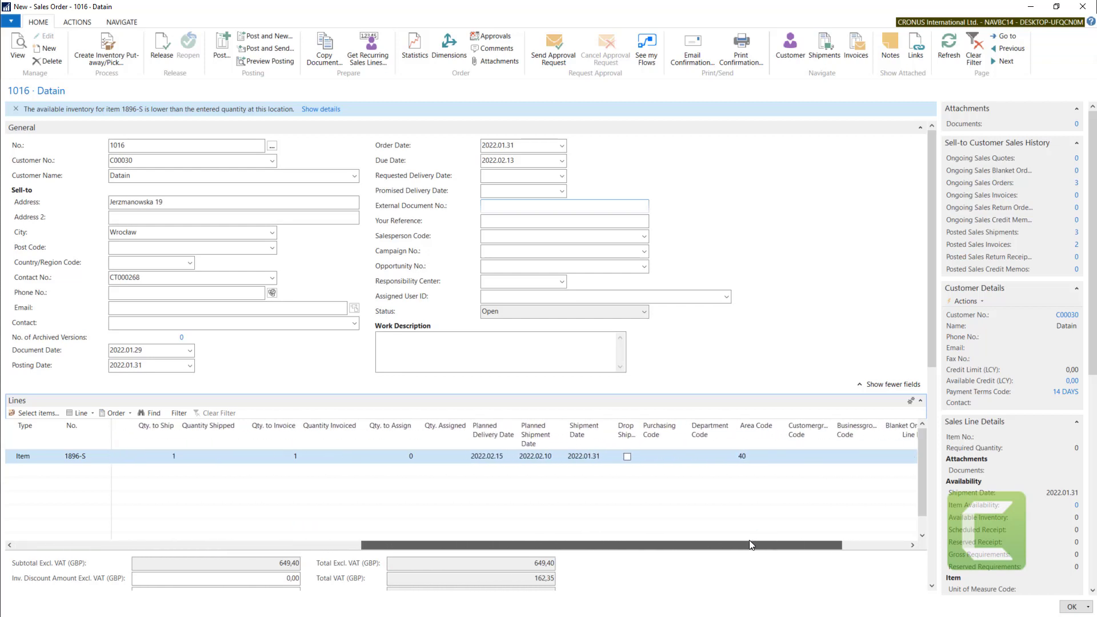
- Add the Requested Delivery Date column to the sales order's Lines list
{"action": "left_click", "coordinate": [412, 175]}
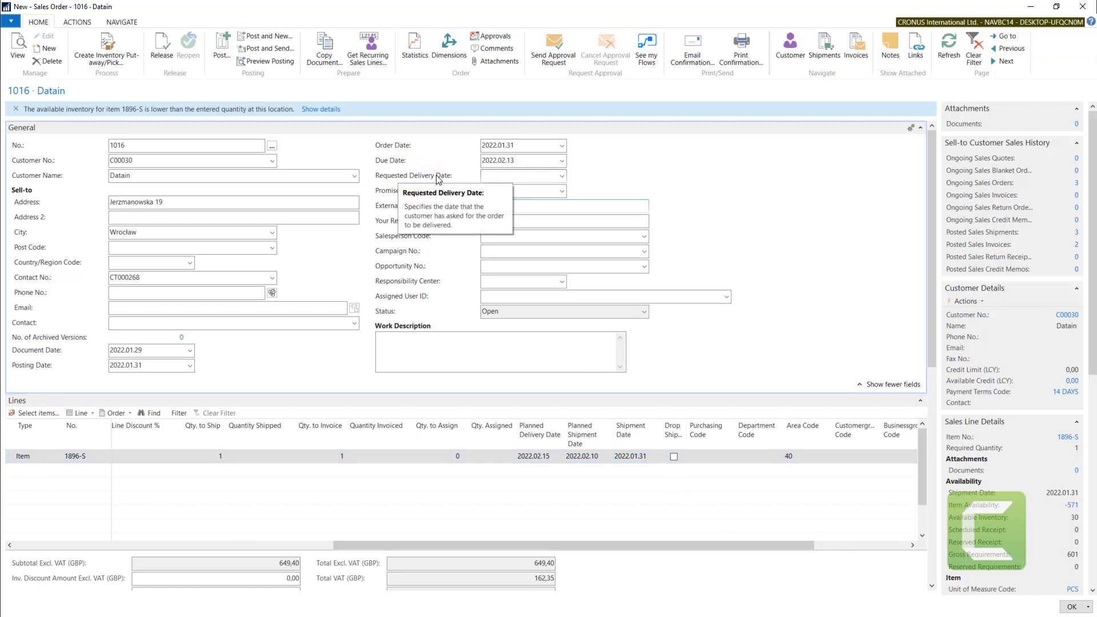
{"action": "left_click", "coordinate": [502, 178]}
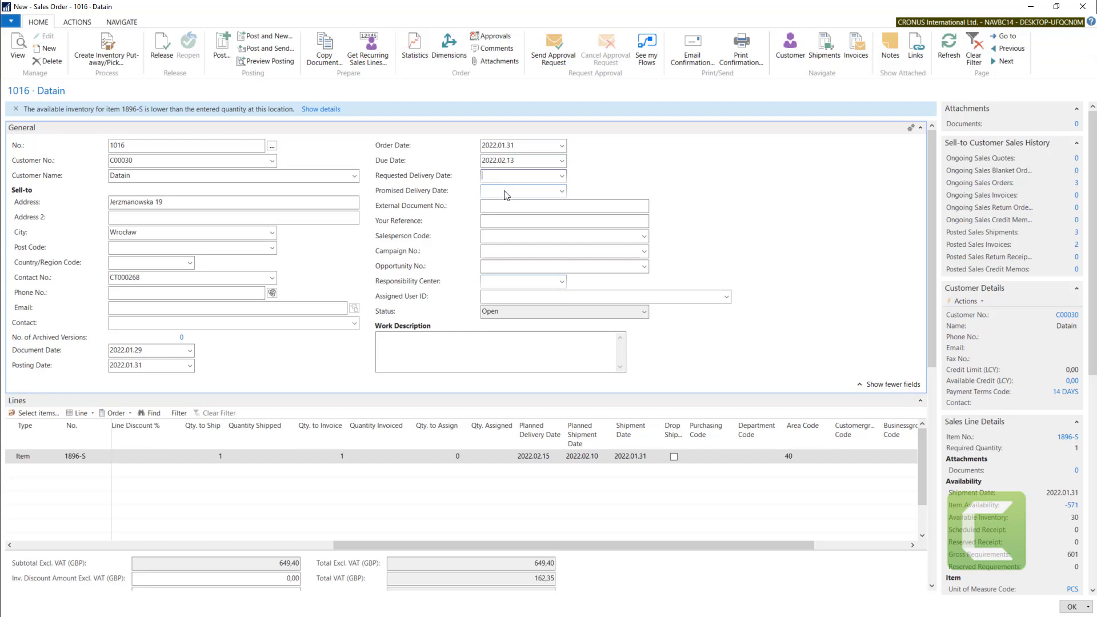
{"action": "right_click", "coordinate": [544, 433]}
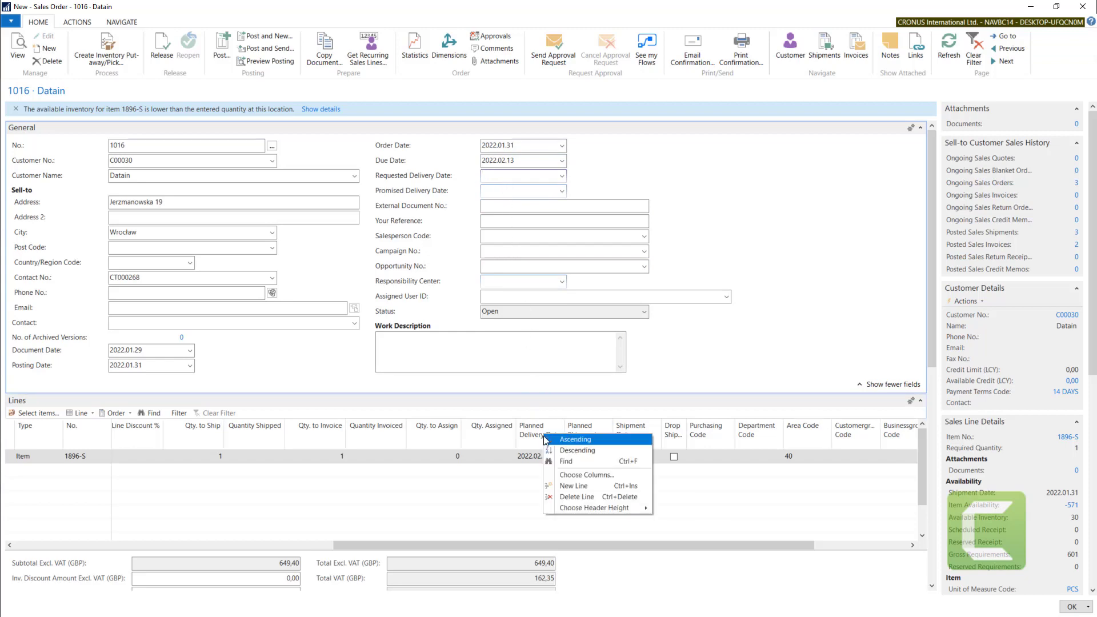
{"action": "left_click", "coordinate": [569, 477]}
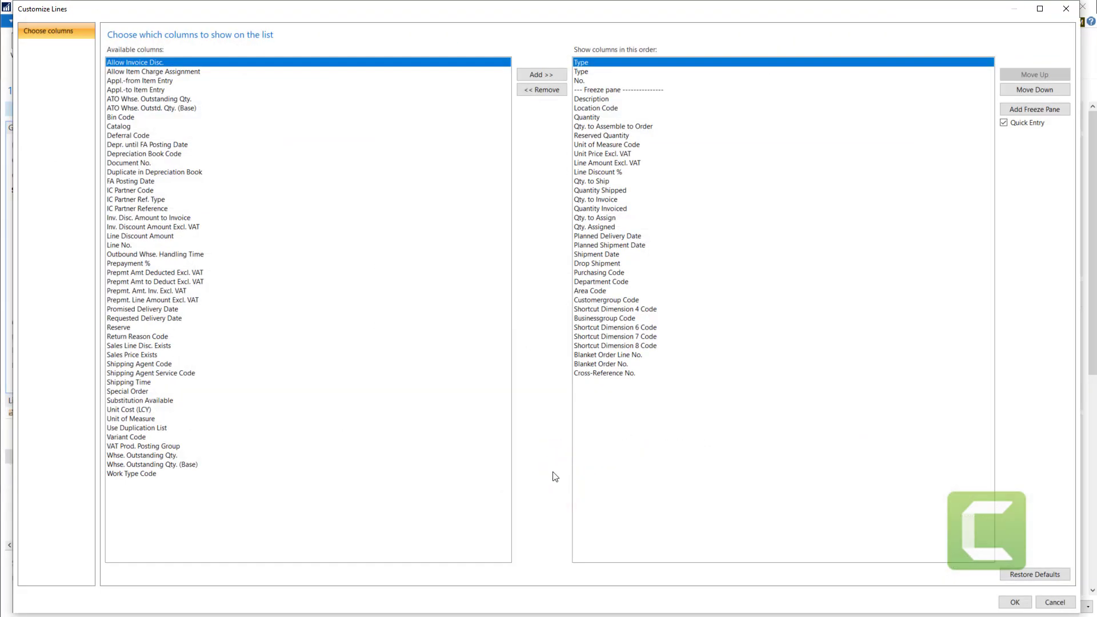
{"action": "left_click", "coordinate": [137, 319]}
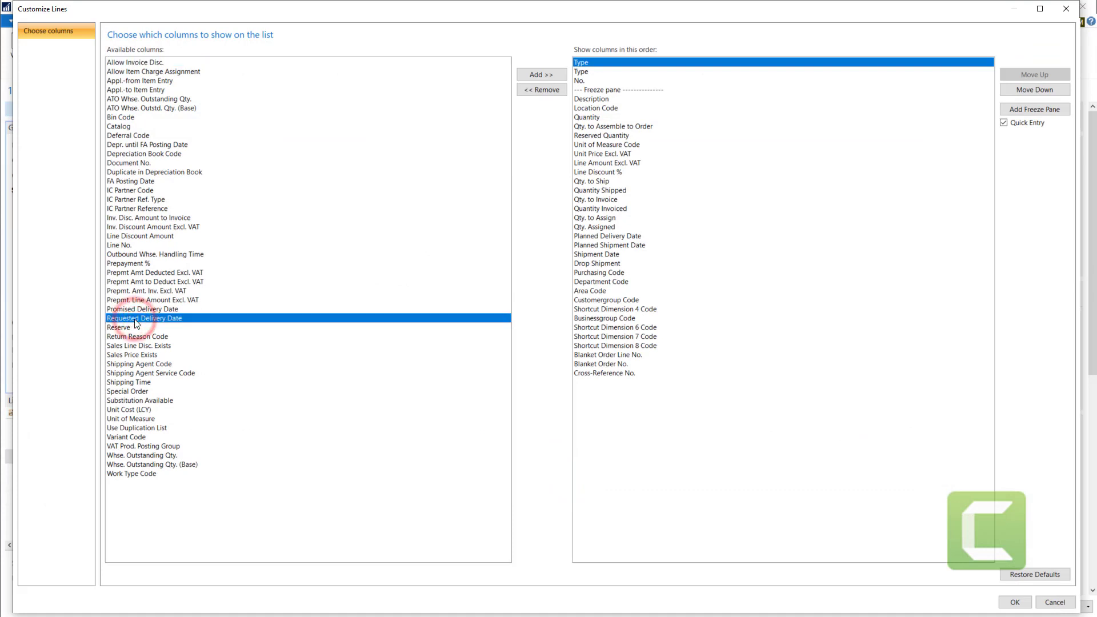
{"action": "left_click", "coordinate": [537, 74]}
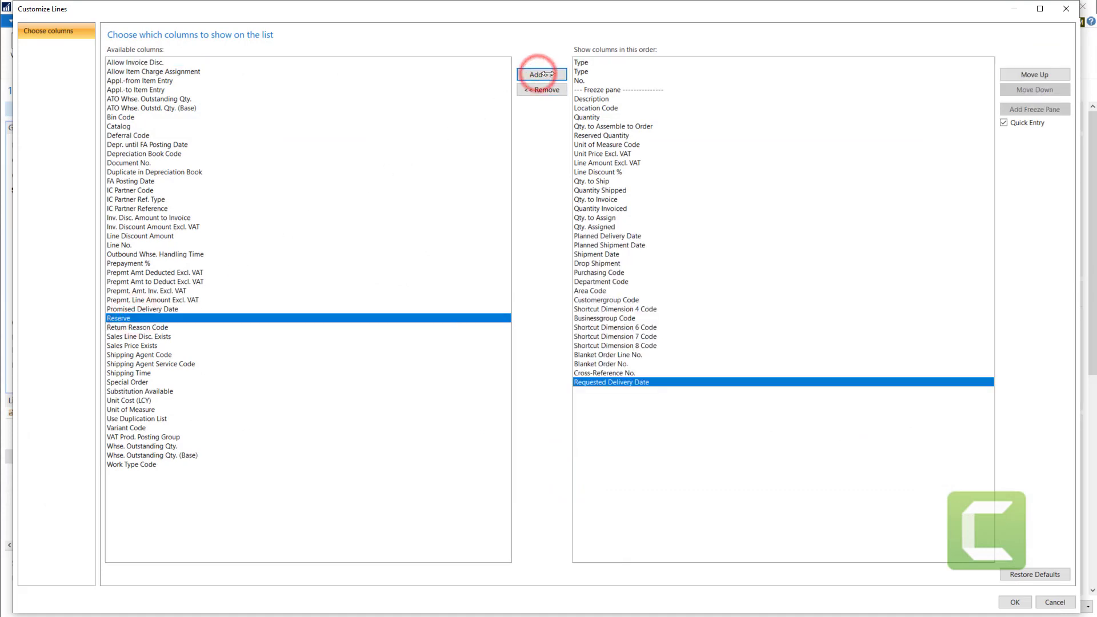
- Place the Requested Delivery Date column directly after Shipment Date and save the customized column layout
{"action": "left_click", "coordinate": [1033, 74]}
{"action": "left_click", "coordinate": [1033, 75]}
{"action": "left_click", "coordinate": [1033, 74]}
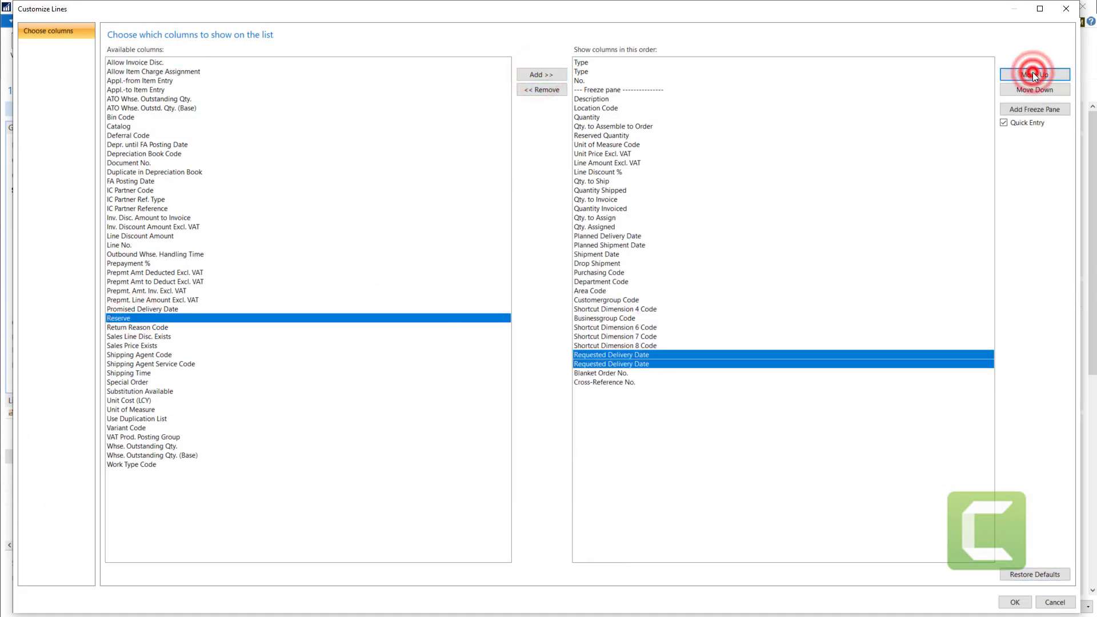
{"action": "left_click", "coordinate": [1033, 74]}
{"action": "left_click", "coordinate": [1033, 75]}
{"action": "left_click", "coordinate": [1033, 74]}
{"action": "left_click", "coordinate": [1033, 74]}
{"action": "left_click", "coordinate": [1033, 74]}
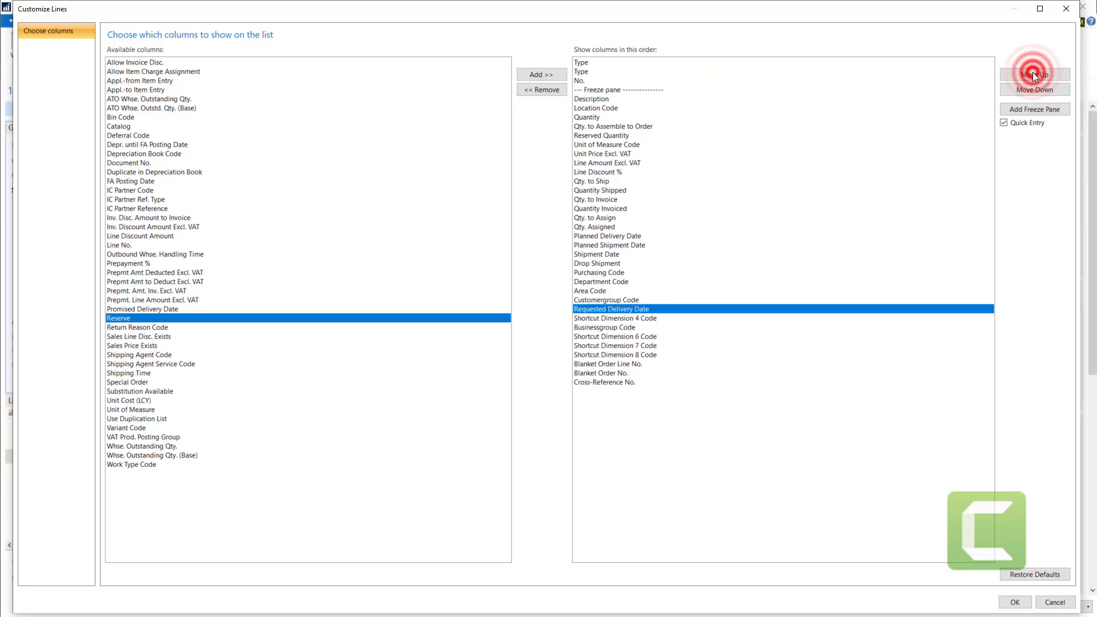
{"action": "left_click", "coordinate": [1033, 75]}
{"action": "left_click", "coordinate": [1033, 74]}
{"action": "left_click", "coordinate": [1033, 74]}
{"action": "left_click", "coordinate": [1032, 74]}
{"action": "left_click", "coordinate": [1033, 74]}
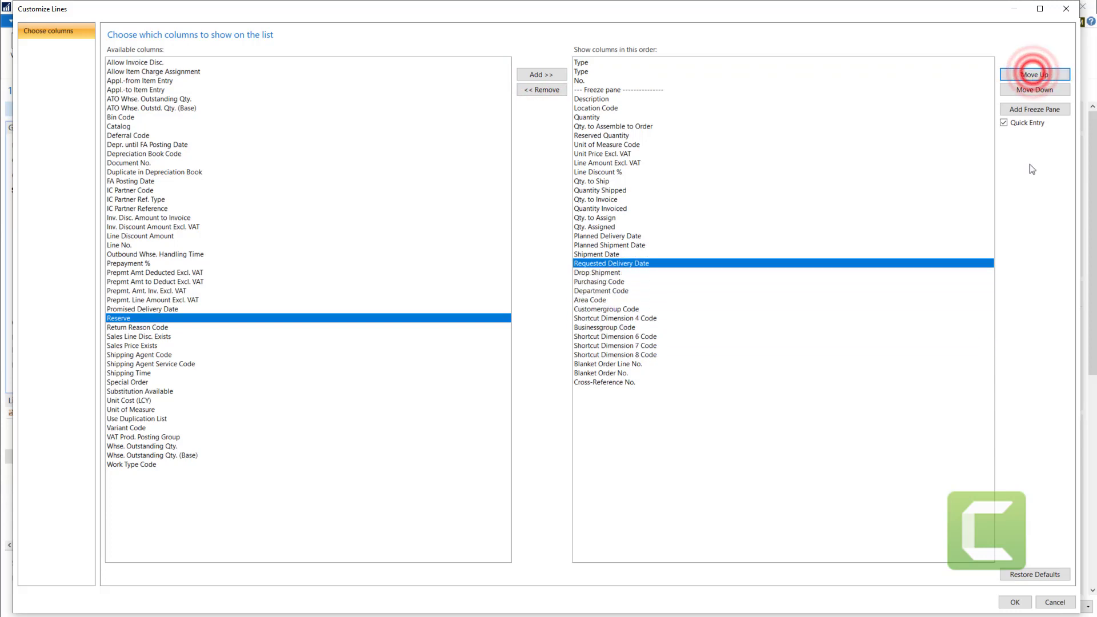
{"action": "left_click", "coordinate": [1015, 602]}
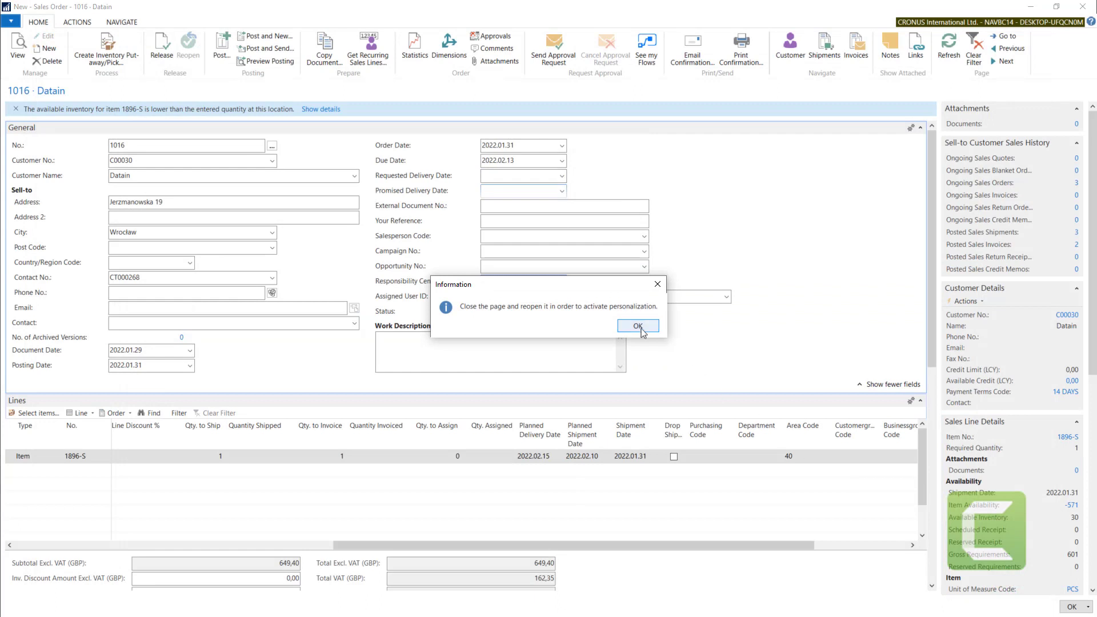
{"action": "left_click", "coordinate": [641, 327]}
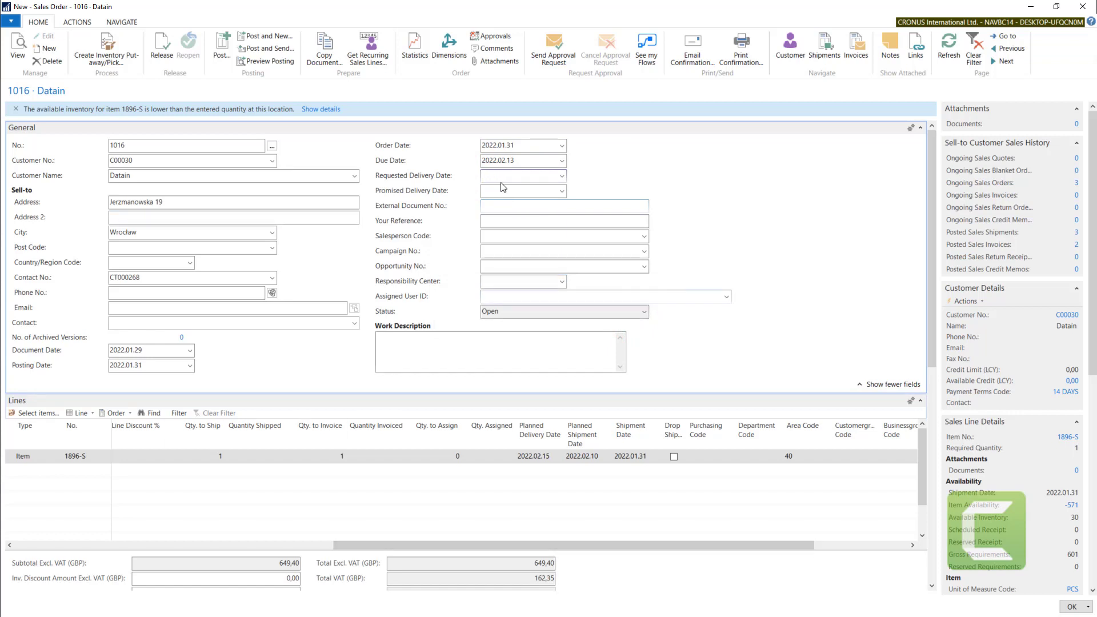
- Close and reopen the same Datain sales order to apply the layout, and bring the lines' date columns into view
{"action": "left_click", "coordinate": [587, 457]}
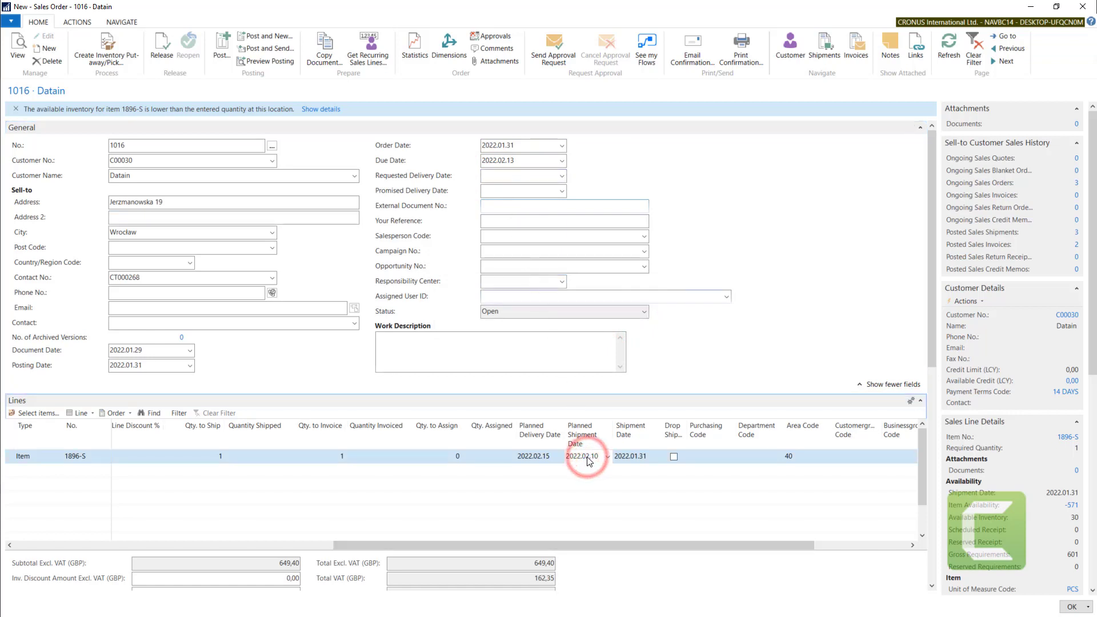
{"action": "left_click", "coordinate": [531, 455]}
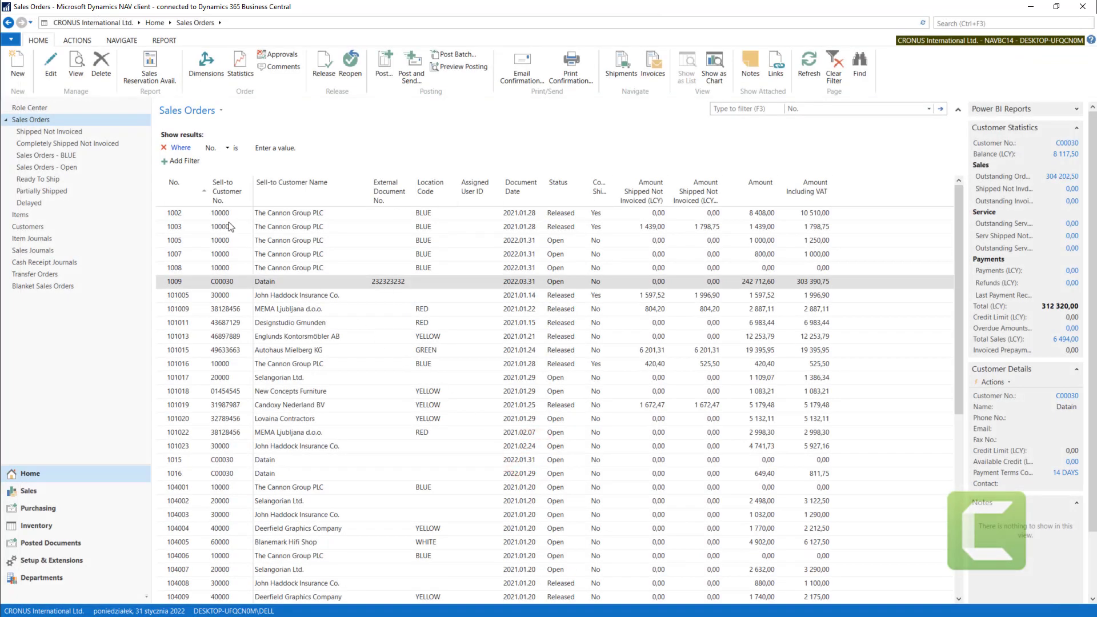
{"action": "left_click", "coordinate": [178, 184]}
{"action": "left_click", "coordinate": [179, 184]}
{"action": "scroll", "coordinate": [177, 356], "scroll_direction": "down", "scroll_amount": 3}
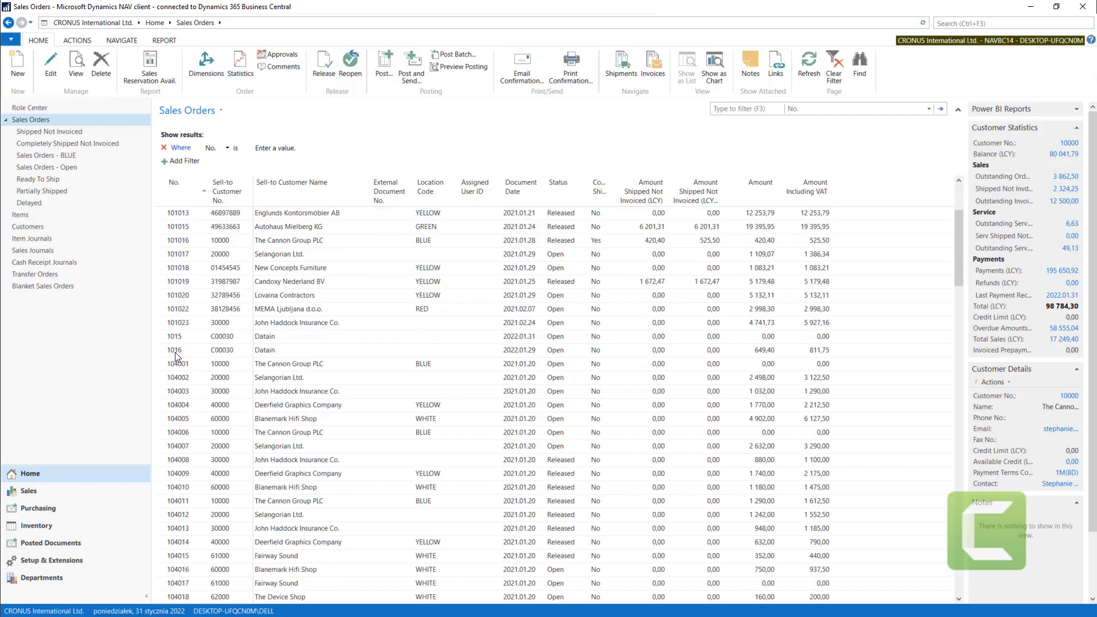
{"action": "double_click", "coordinate": [176, 351]}
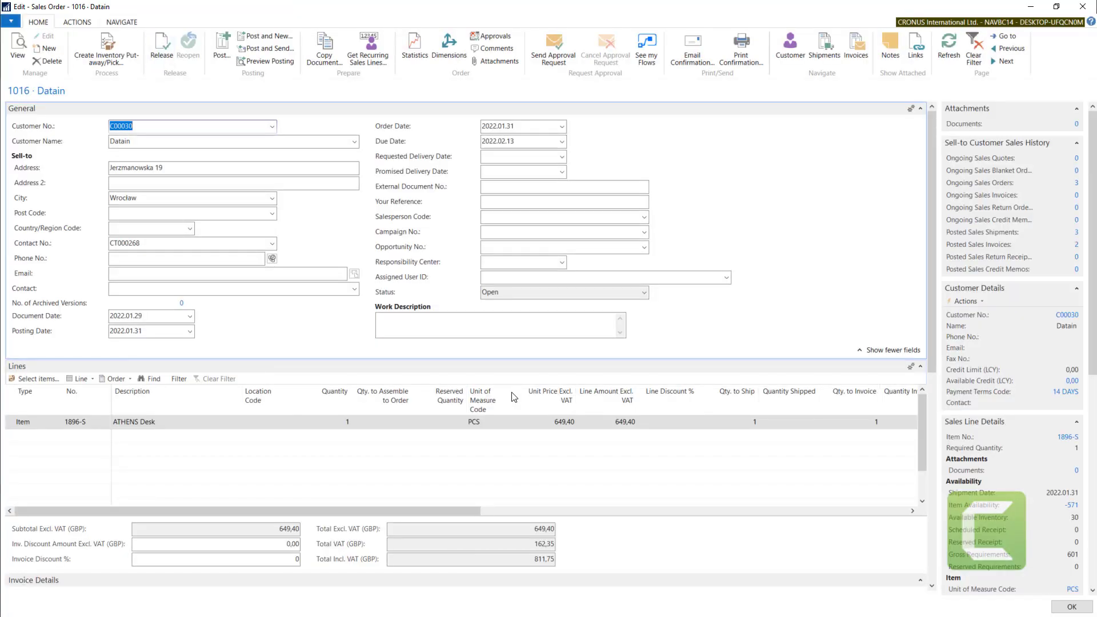
{"action": "left_click_drag", "start_coordinate": [434, 510], "coordinate": [741, 506]}
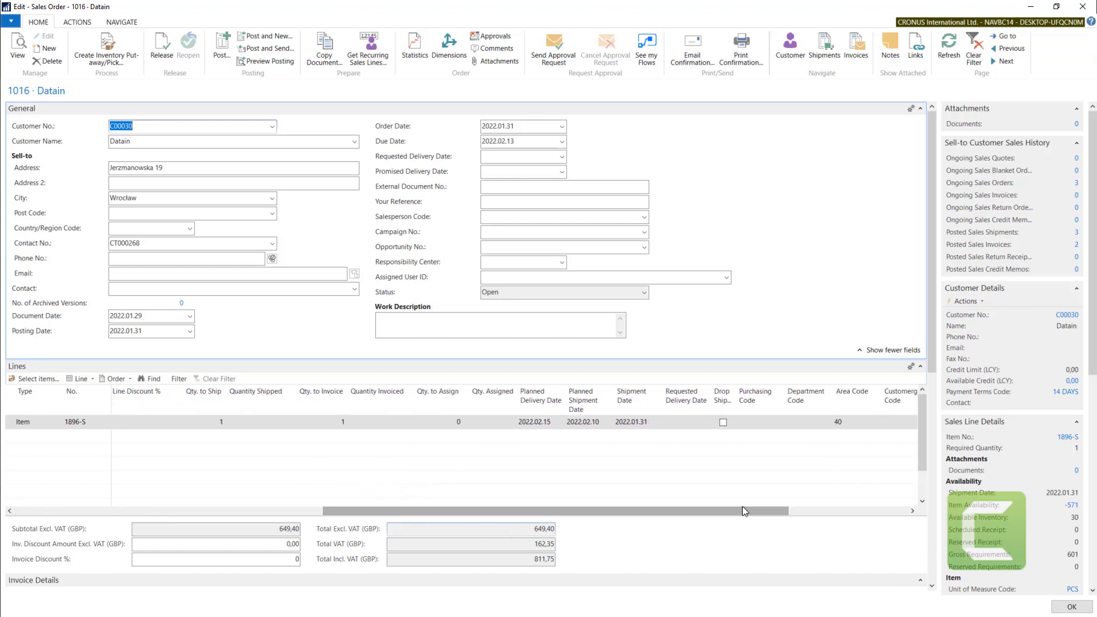
- Set the order's Requested Delivery Date to 2022.04.01 and apply the change to the lines
{"action": "left_click", "coordinate": [519, 156]}
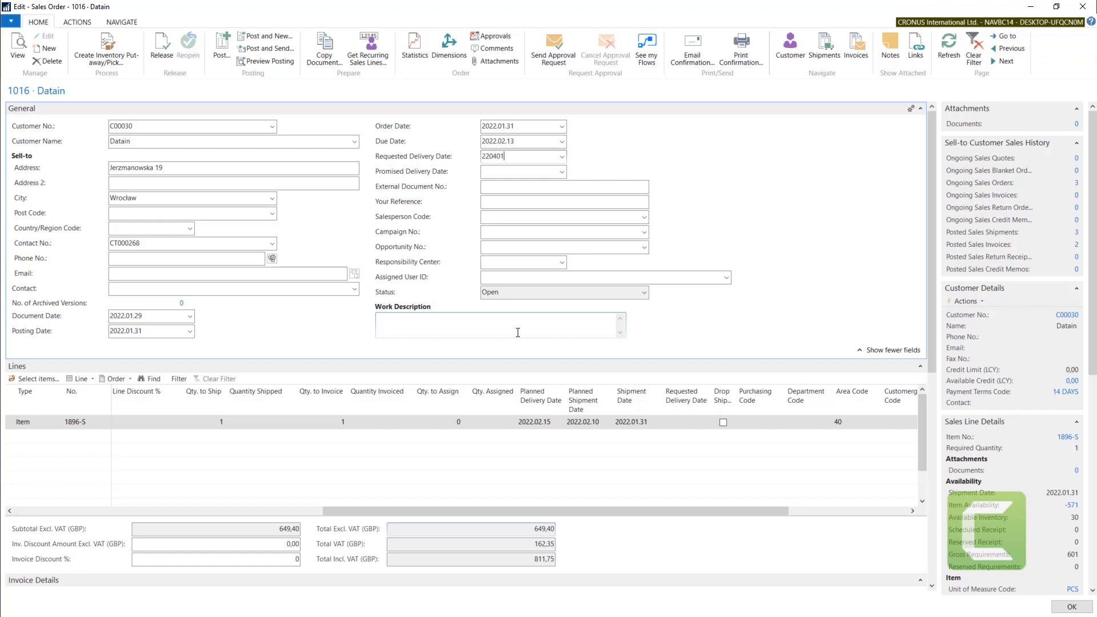
{"action": "left_click", "coordinate": [518, 334]}
{"action": "left_click", "coordinate": [505, 171]}
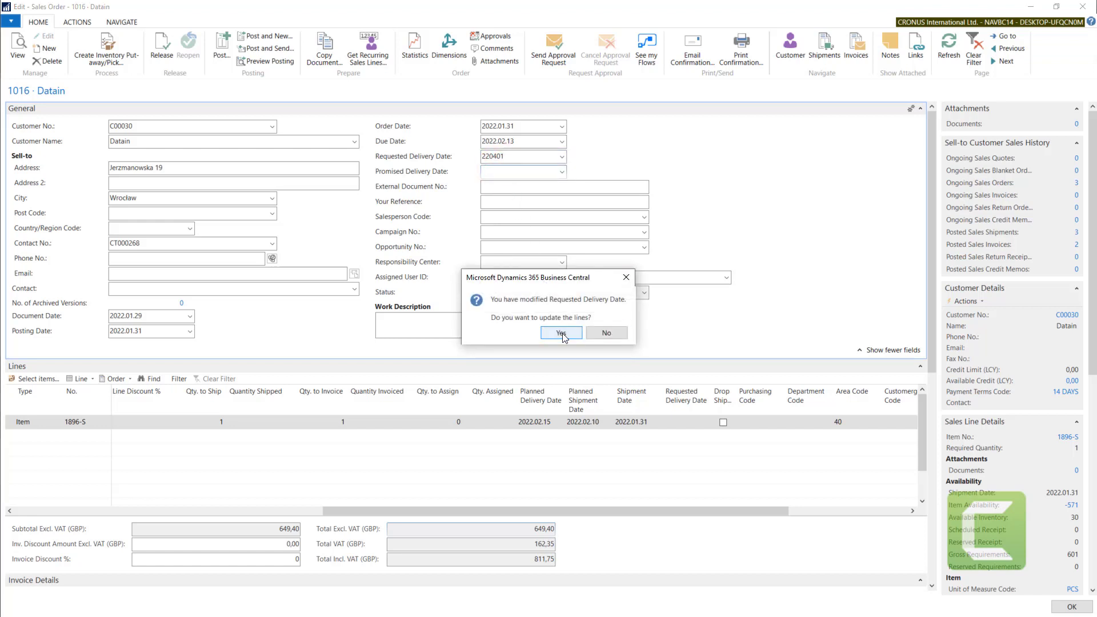
{"action": "left_click", "coordinate": [561, 334]}
- Examine the Requested Delivery Date, Shipment Date and Planned Shipment Date on the line for item 1896-S
{"action": "left_click", "coordinate": [685, 422]}
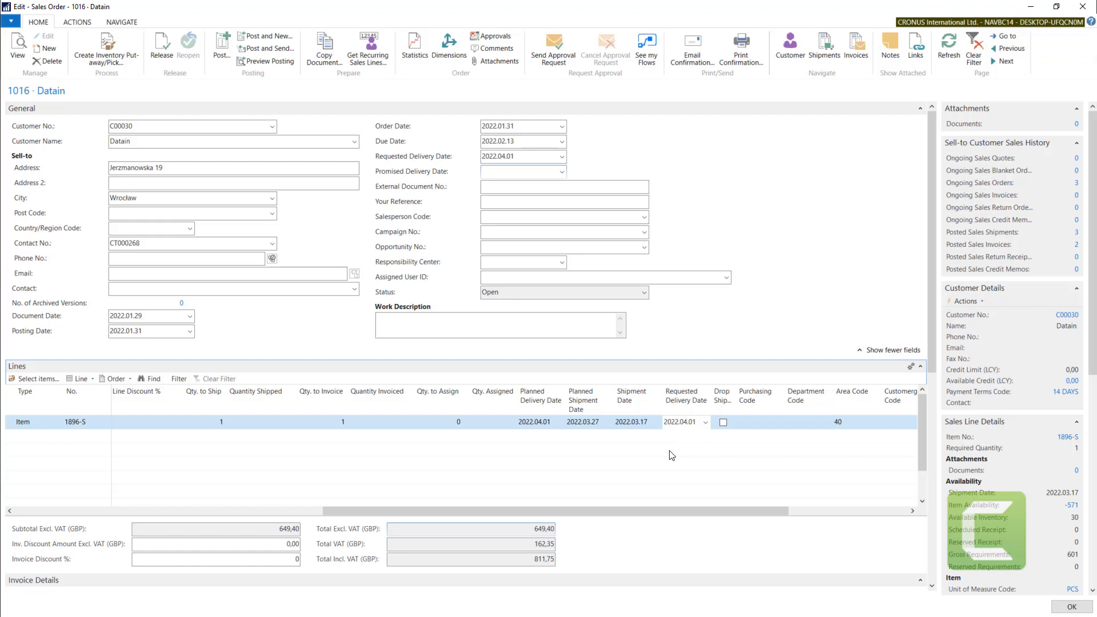
{"action": "left_click", "coordinate": [679, 435]}
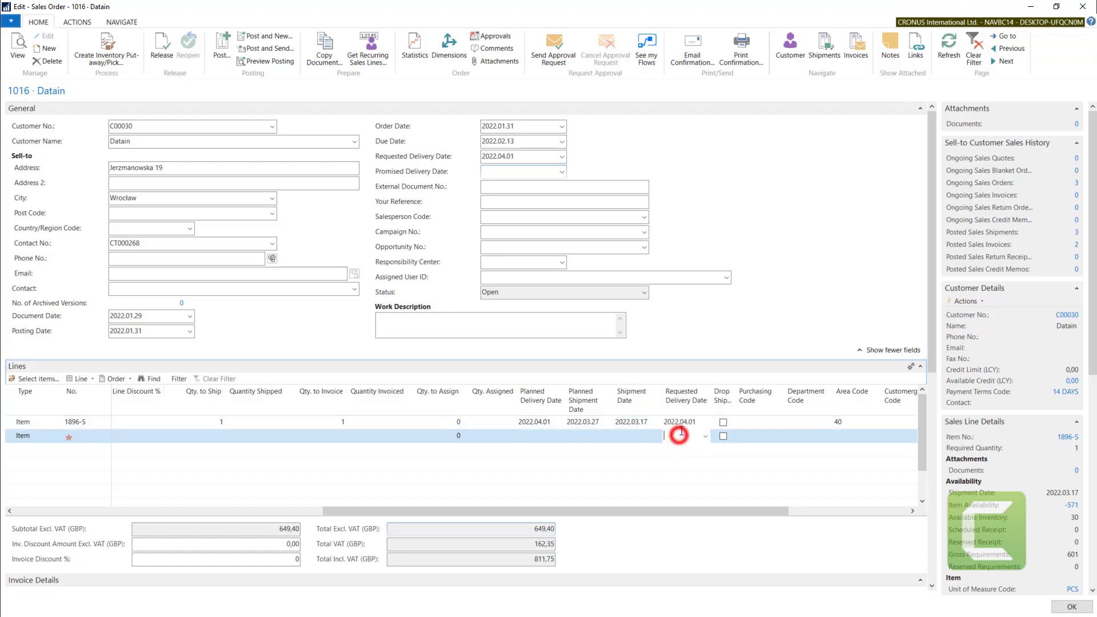
{"action": "left_click", "coordinate": [683, 425]}
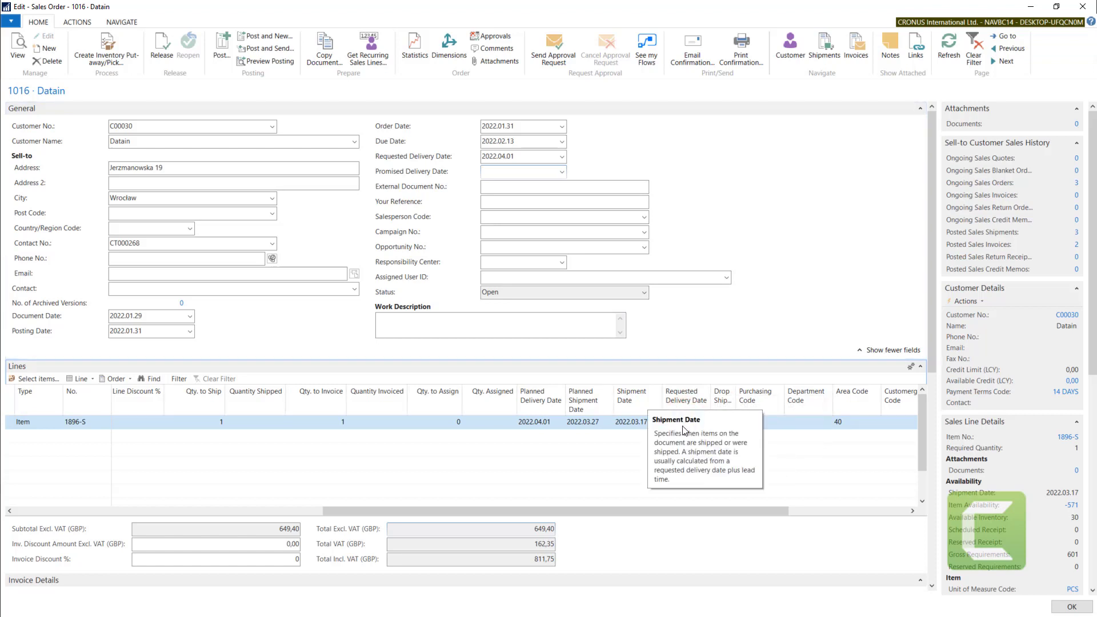
{"action": "left_click", "coordinate": [629, 423]}
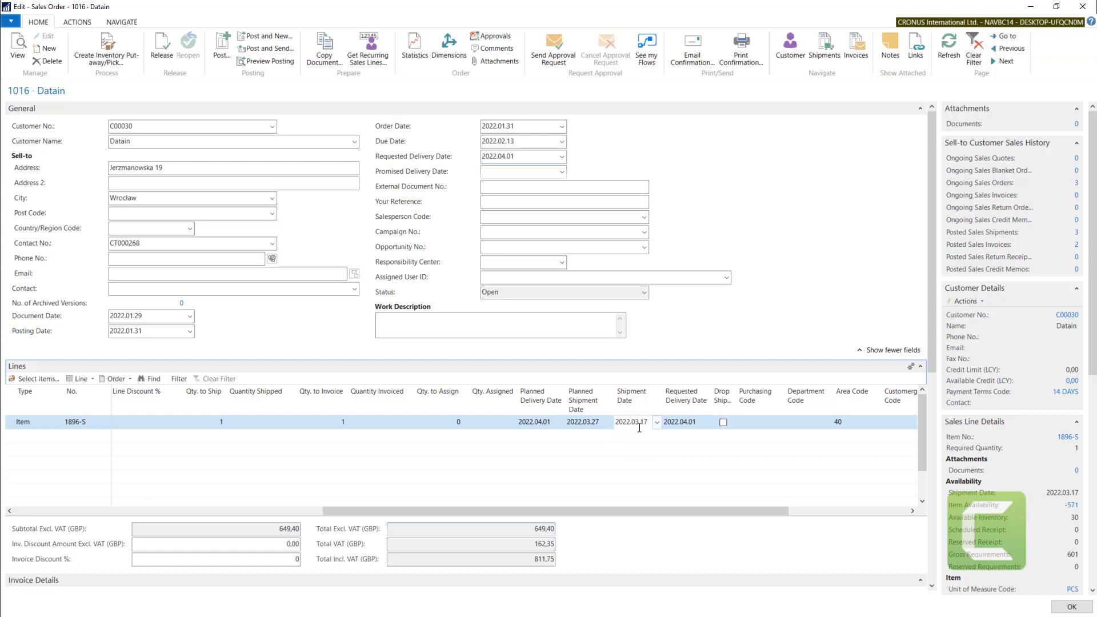
{"action": "left_click", "coordinate": [648, 423]}
{"action": "left_click", "coordinate": [687, 426]}
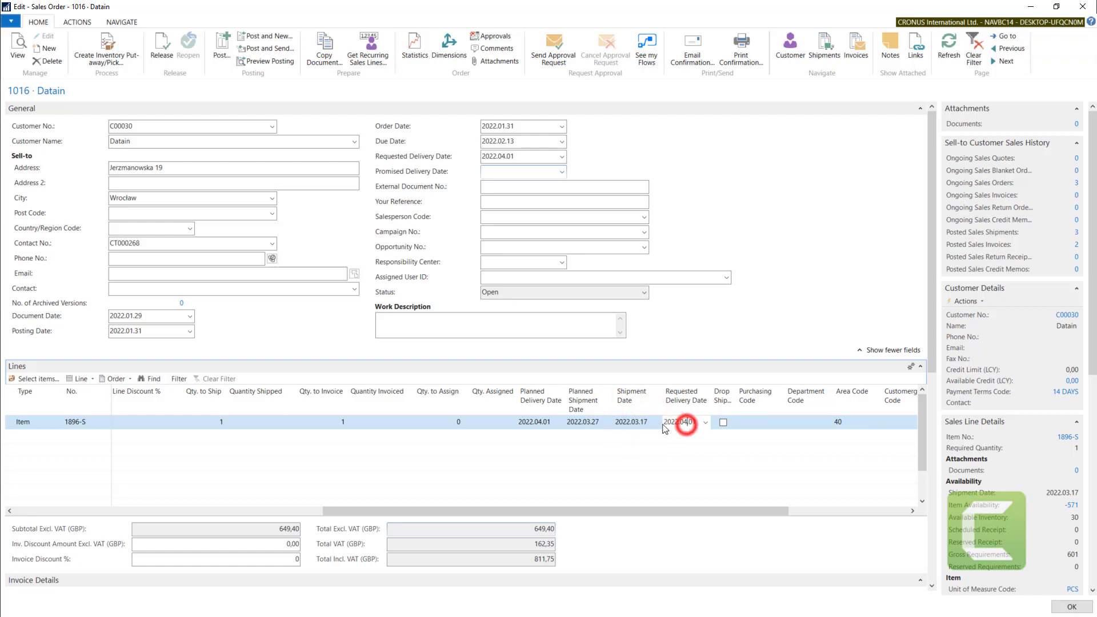
{"action": "left_click", "coordinate": [633, 425]}
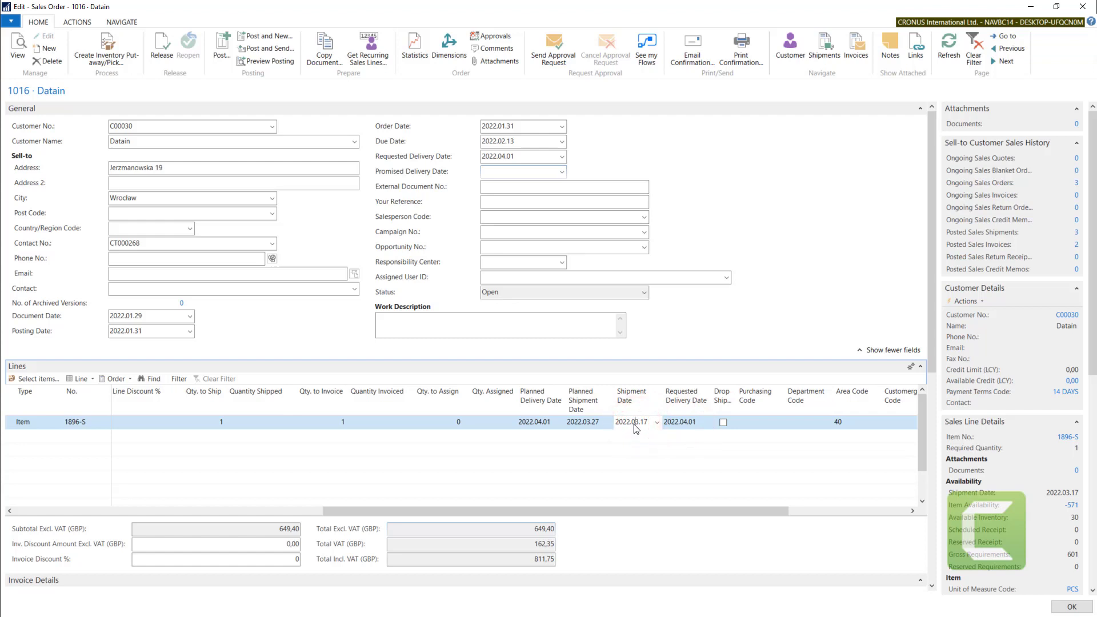
{"action": "left_click", "coordinate": [591, 426]}
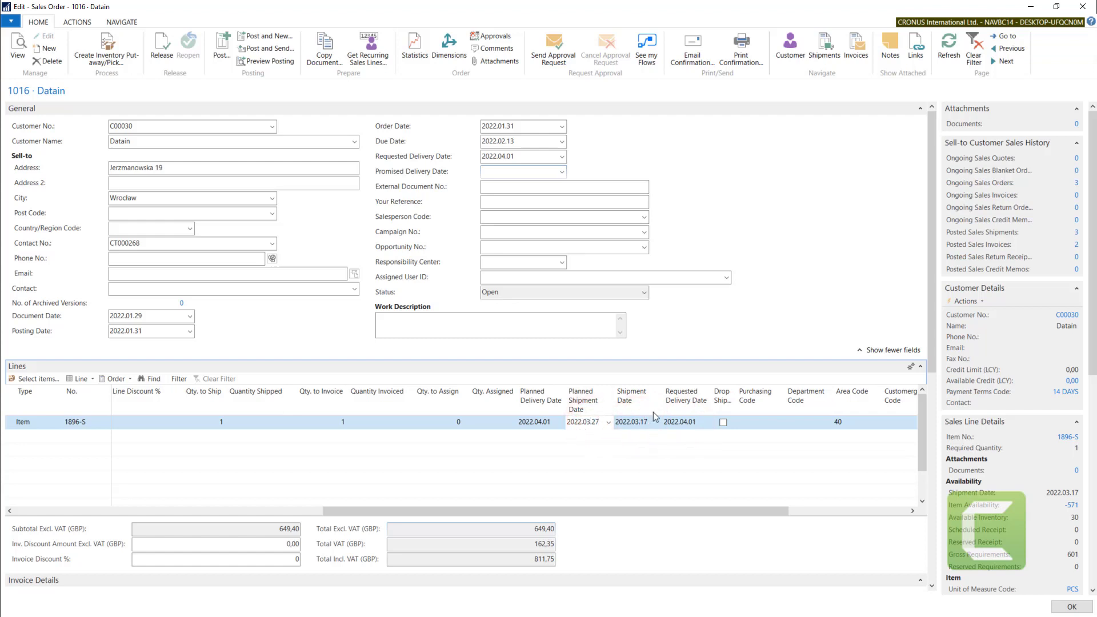
- Check the Outbound Whse. Handling Time and Shipping Time under Shipping and Billing, and close the sales order
{"action": "left_click_drag", "start_coordinate": [931, 194], "coordinate": [836, 406]}
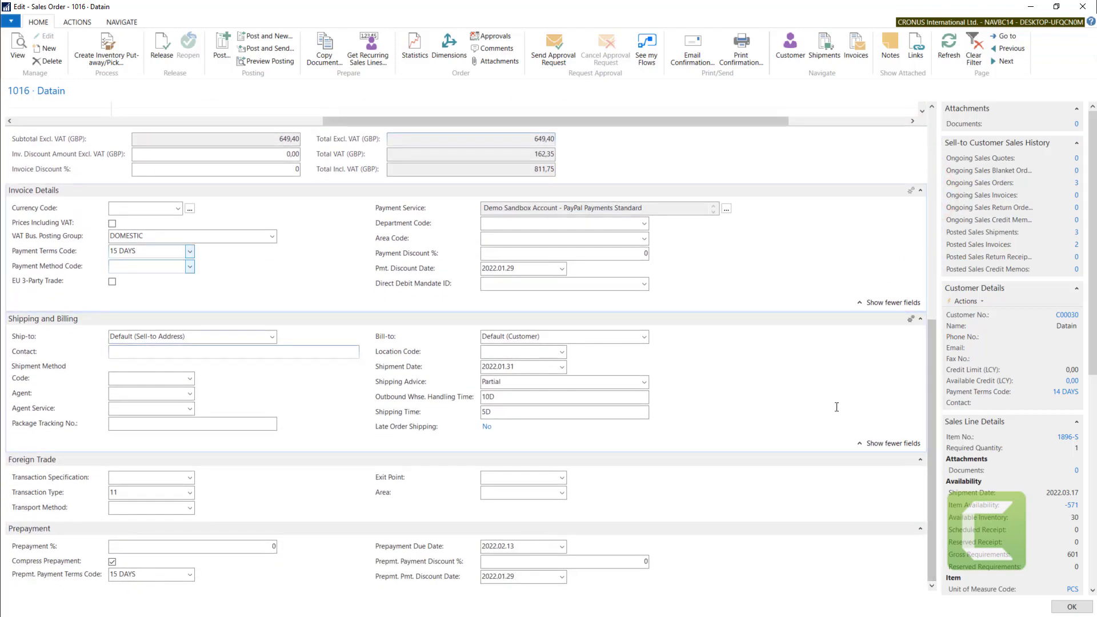
{"action": "left_click", "coordinate": [506, 395]}
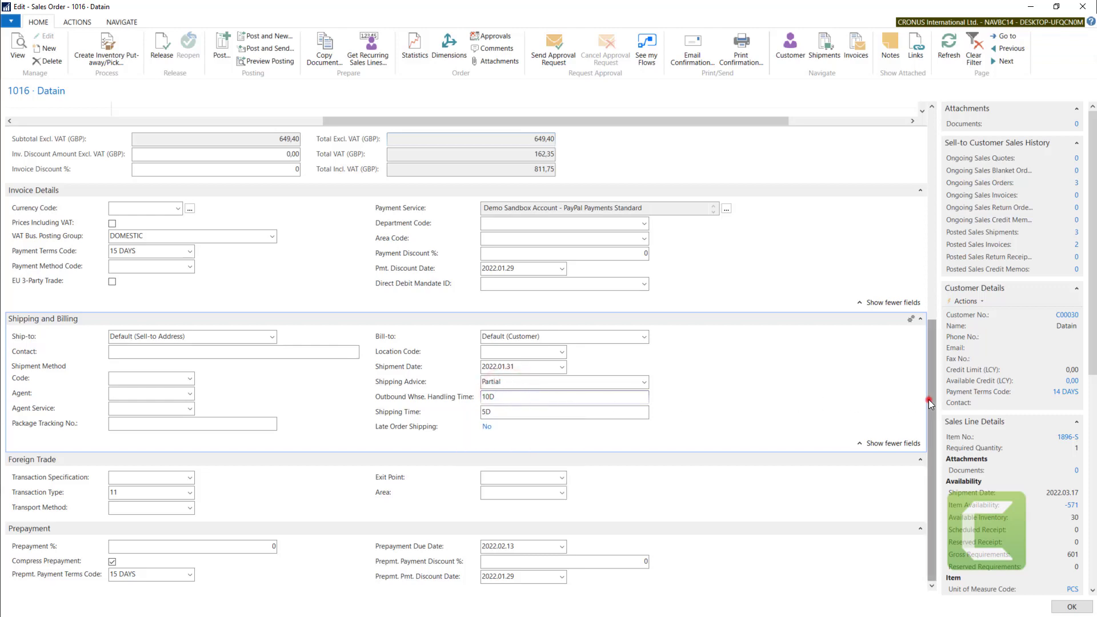
{"action": "left_click_drag", "start_coordinate": [928, 399], "coordinate": [937, 114]}
{"action": "key", "text": "Escape"}
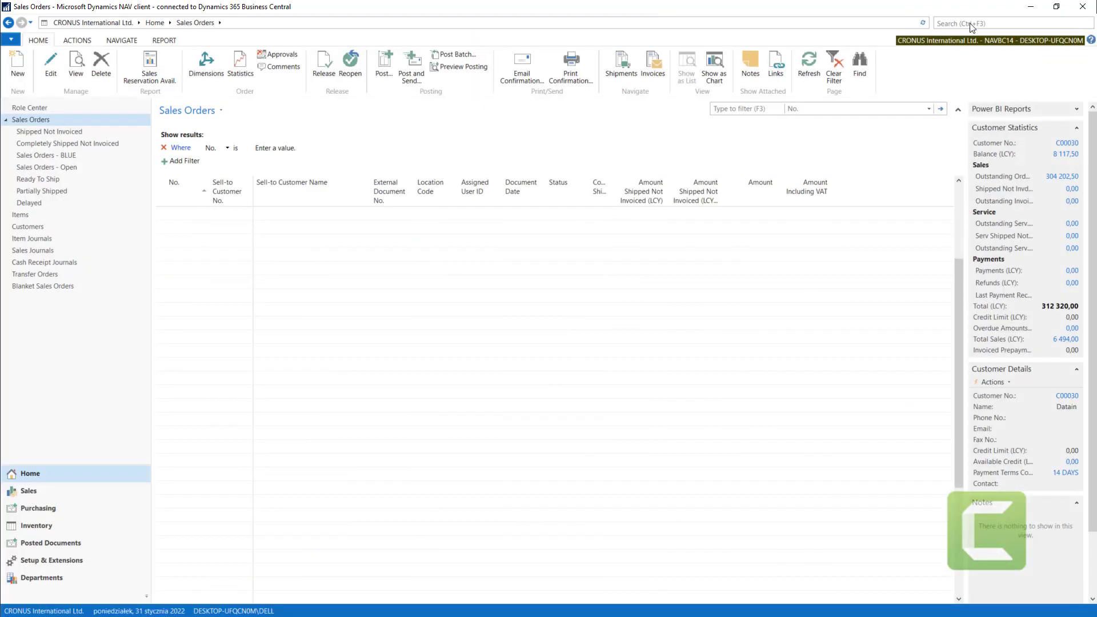
- Find the Inventory Setup page, check its Outbound Whse. Handling Time, and close the page
{"action": "left_click", "coordinate": [970, 23]}
{"action": "type", "text": "in"}
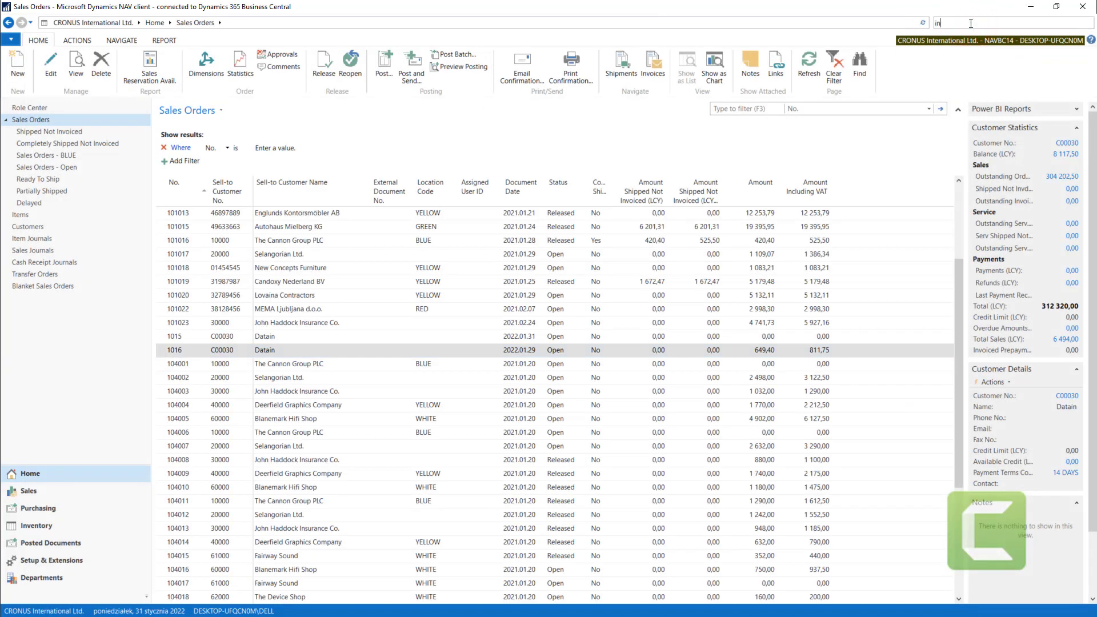
{"action": "type", "text": "v se"}
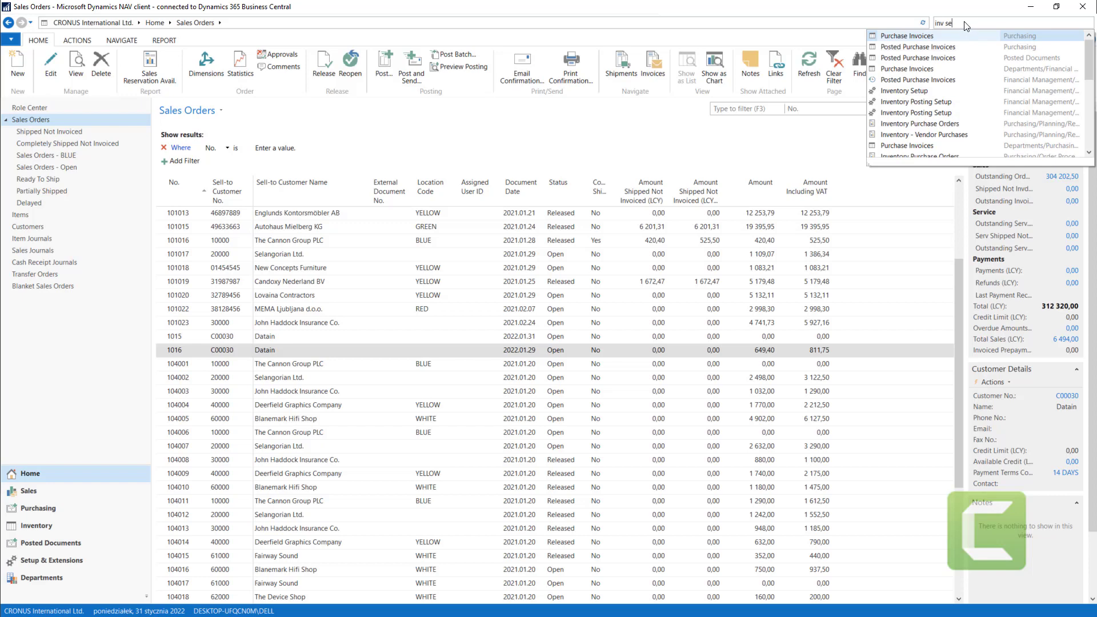
{"action": "type", "text": "tu"}
{"action": "left_click", "coordinate": [912, 34]}
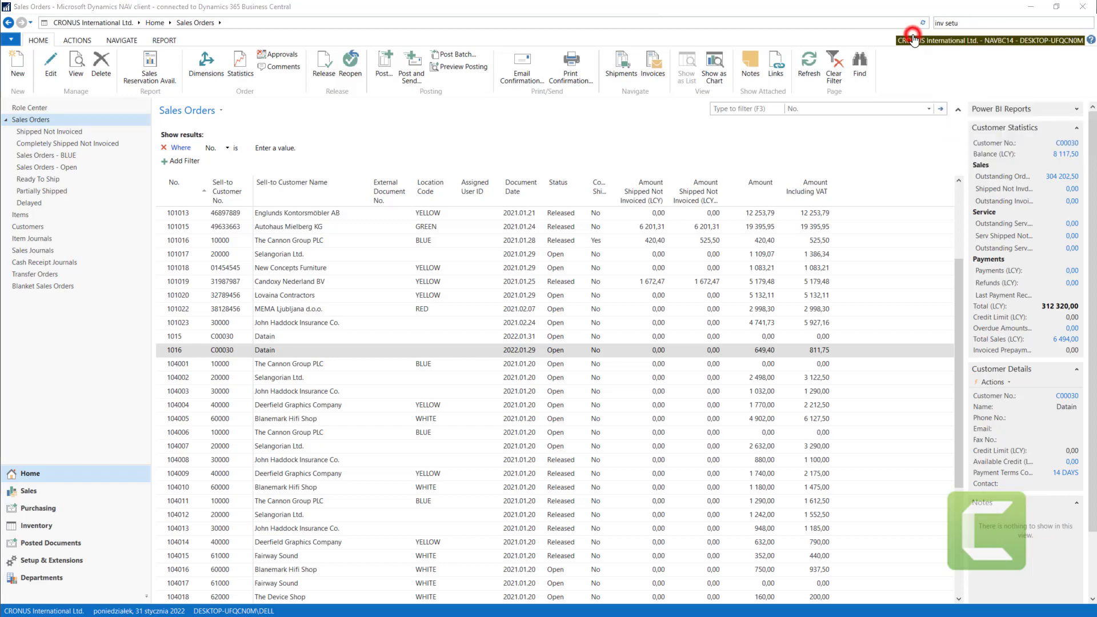
{"action": "left_click", "coordinate": [446, 165]}
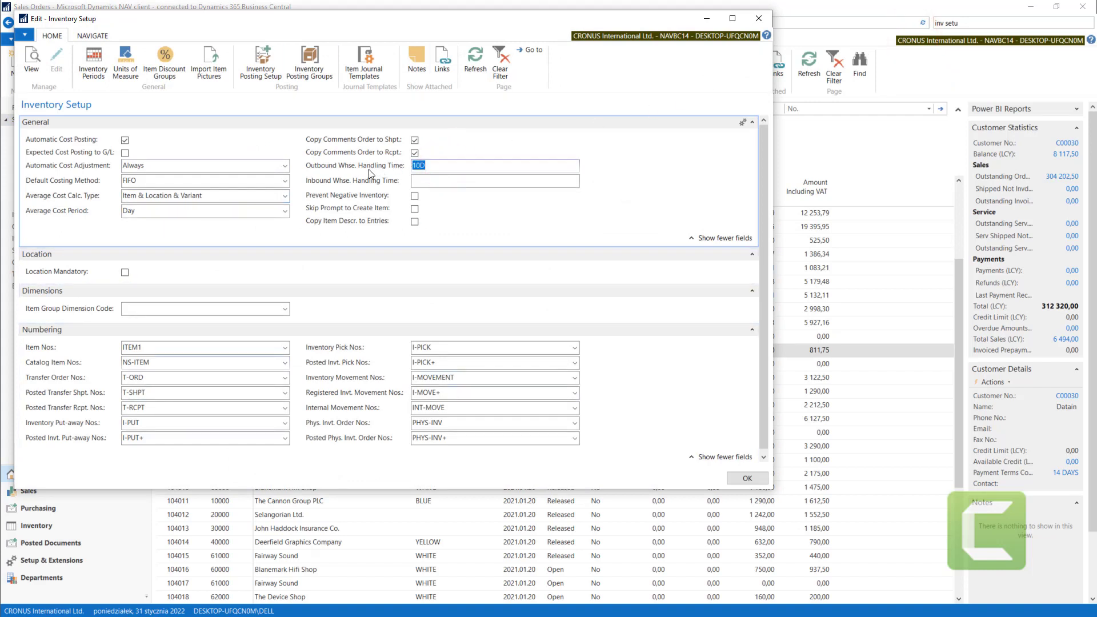
{"action": "left_click", "coordinate": [432, 165]}
{"action": "double_click", "coordinate": [442, 165]}
{"action": "left_click", "coordinate": [758, 18]}
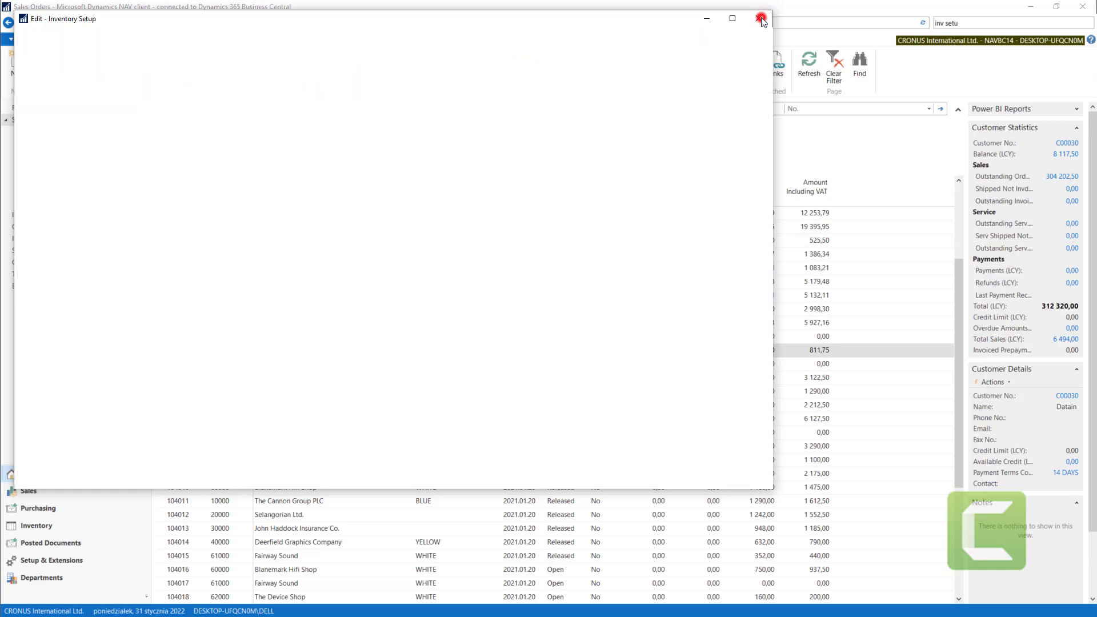
- Search for locations and open the Inventory Locations list
{"action": "left_click", "coordinate": [988, 23]}
{"action": "key", "text": "BackSpace"}
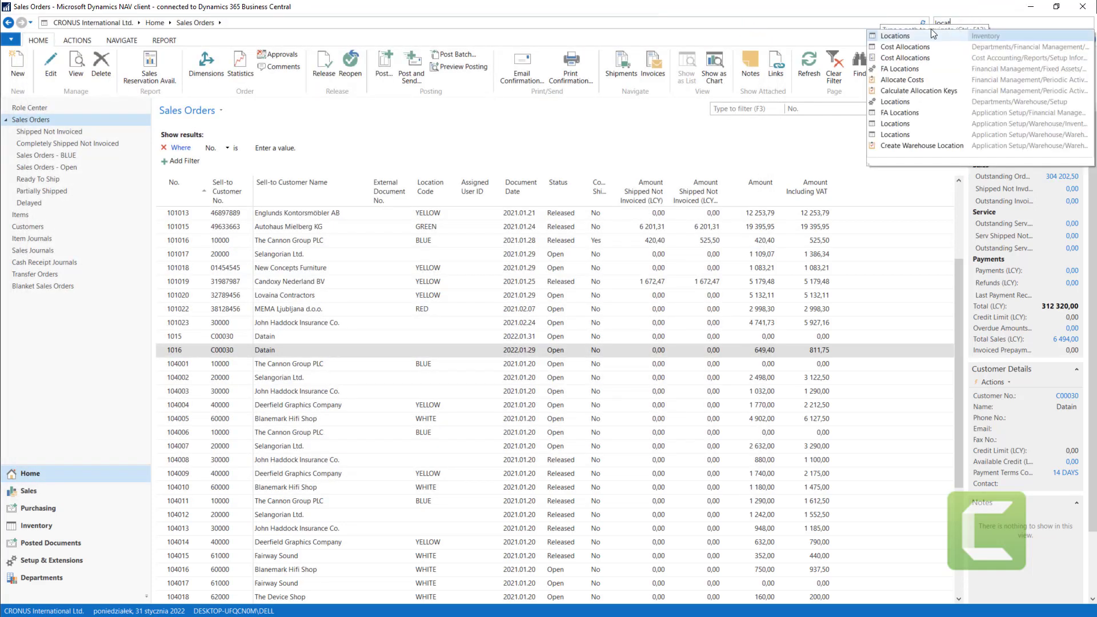
{"action": "left_click", "coordinate": [888, 35]}
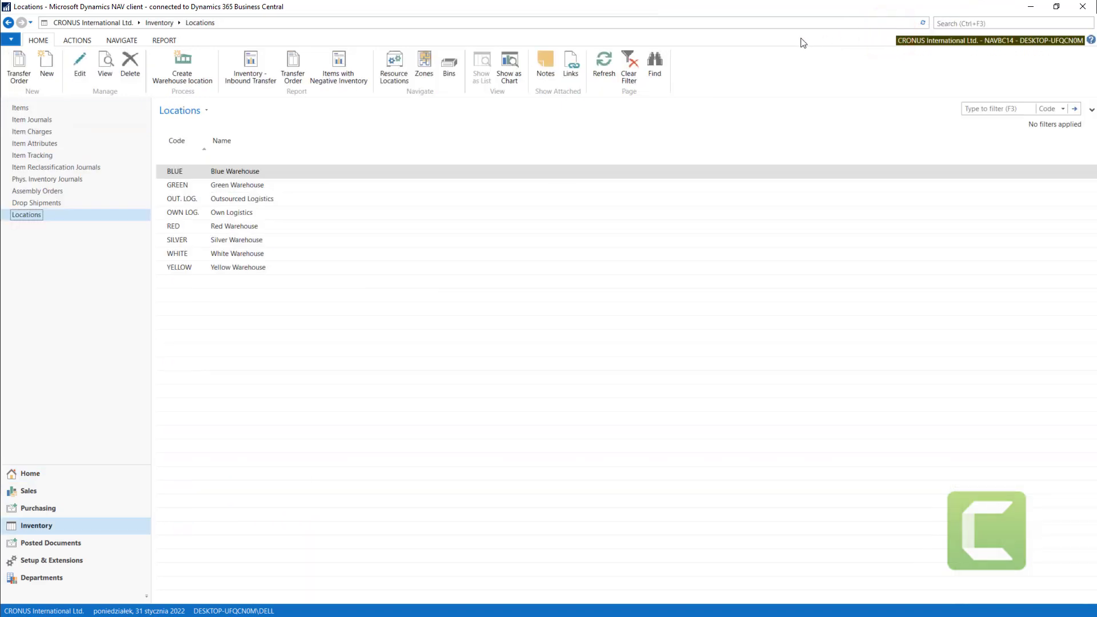
- Open the BLUE location card, check its Outbound Whse. Handling Time in the Warehouse section, and close the card
{"action": "left_click", "coordinate": [80, 72]}
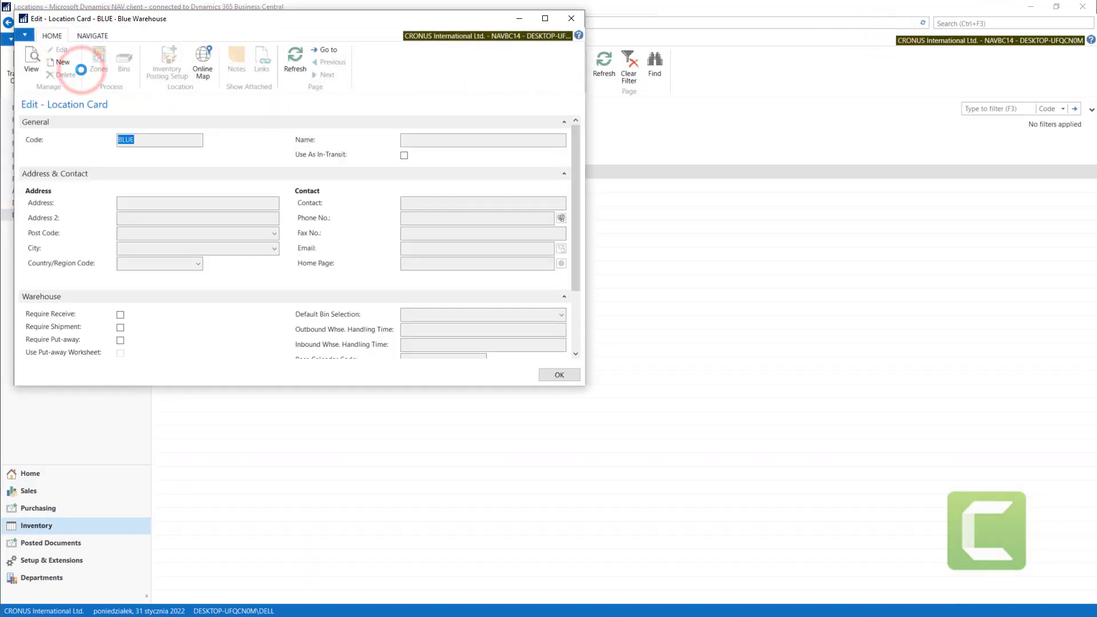
{"action": "left_click", "coordinate": [421, 328]}
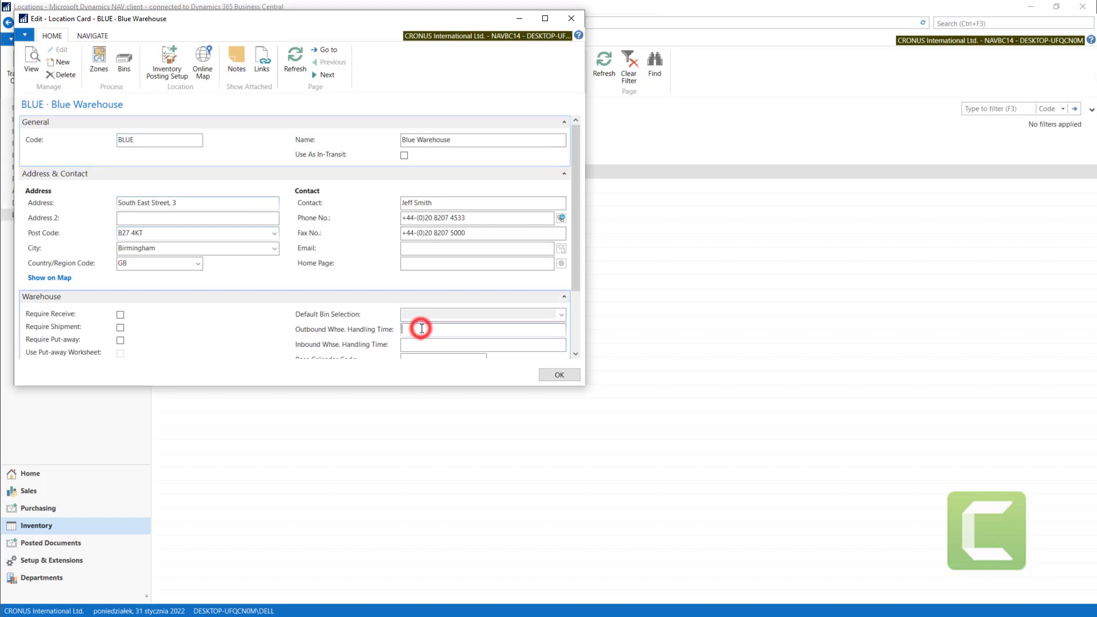
{"action": "left_click_drag", "start_coordinate": [575, 257], "coordinate": [570, 326]}
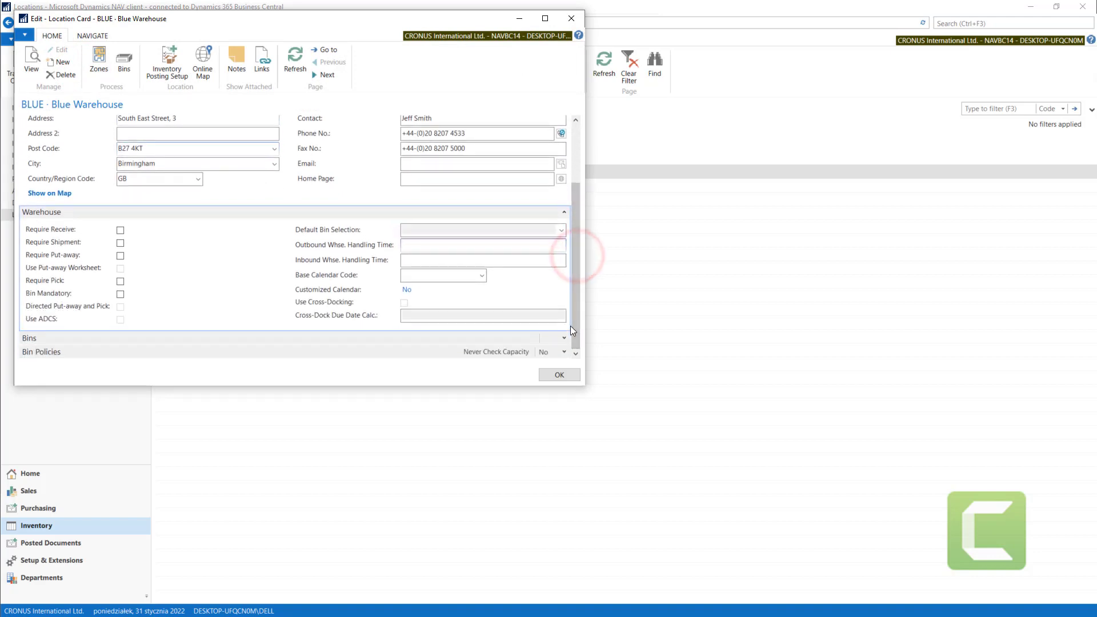
{"action": "key", "text": "Escape"}
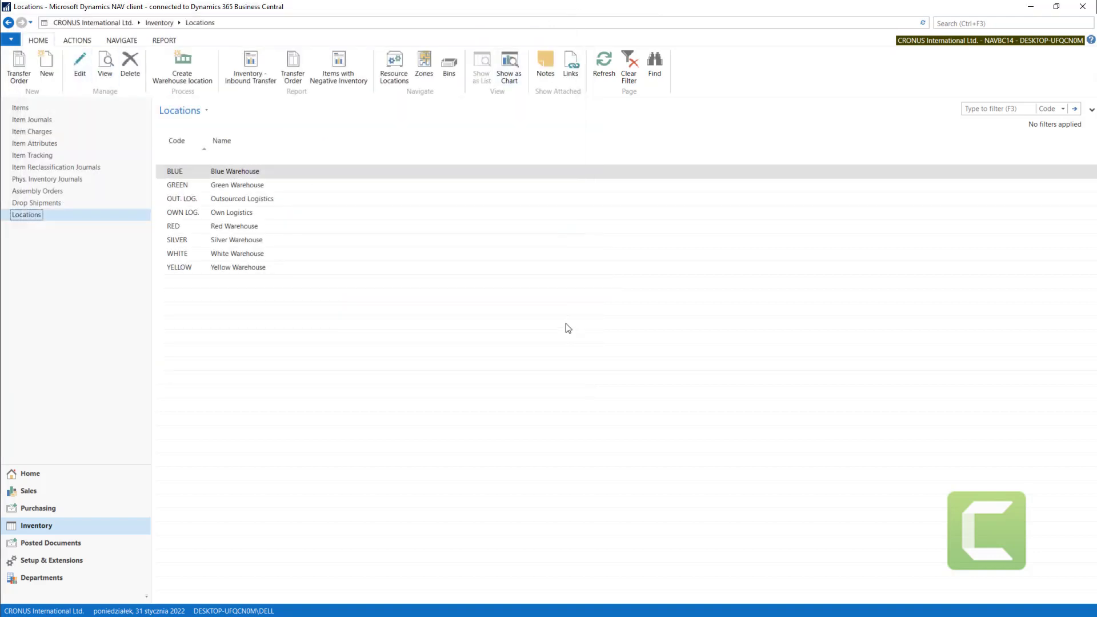
- Return to the Sales Orders list and open the Datain sales order dated 2022.01.29
{"action": "left_click", "coordinate": [30, 22]}
{"action": "left_click", "coordinate": [30, 23]}
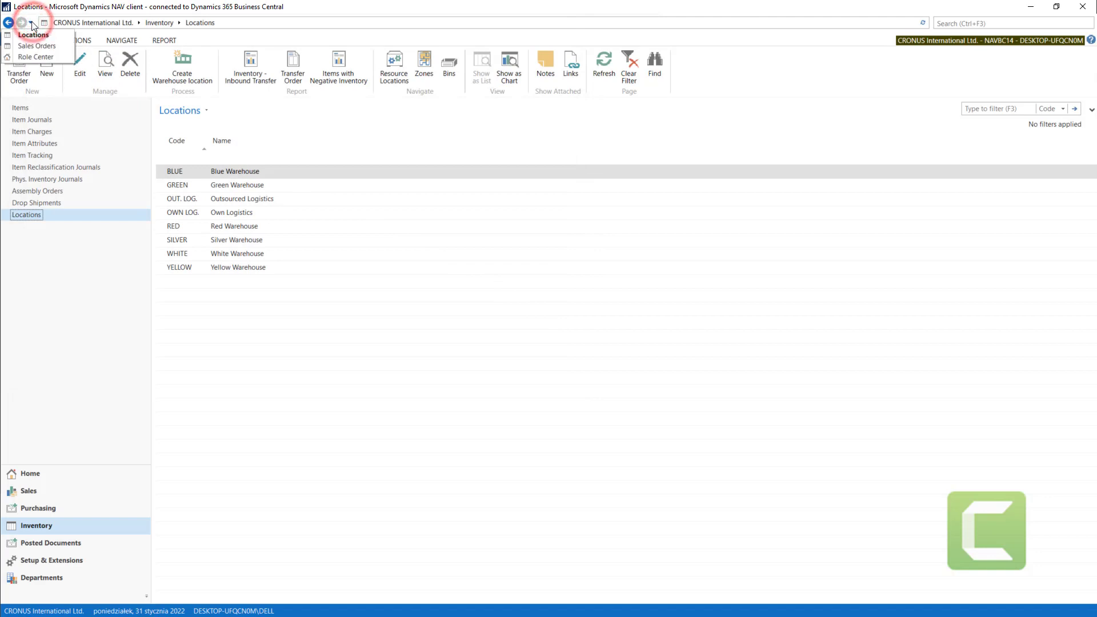
{"action": "left_click", "coordinate": [30, 22]}
{"action": "left_click", "coordinate": [34, 48]}
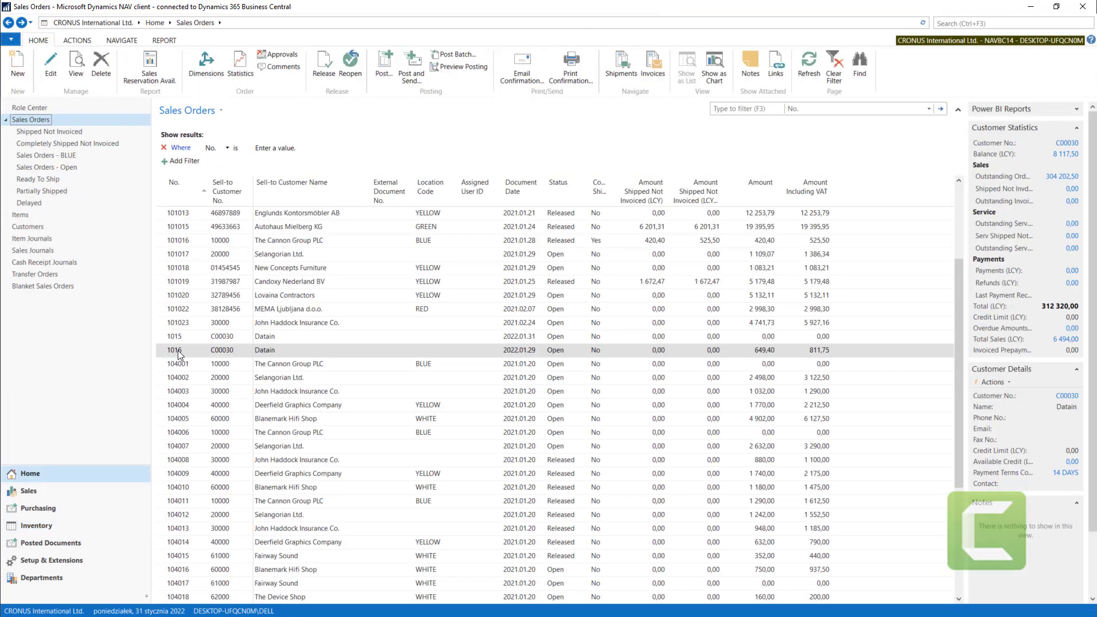
{"action": "double_click", "coordinate": [177, 351]}
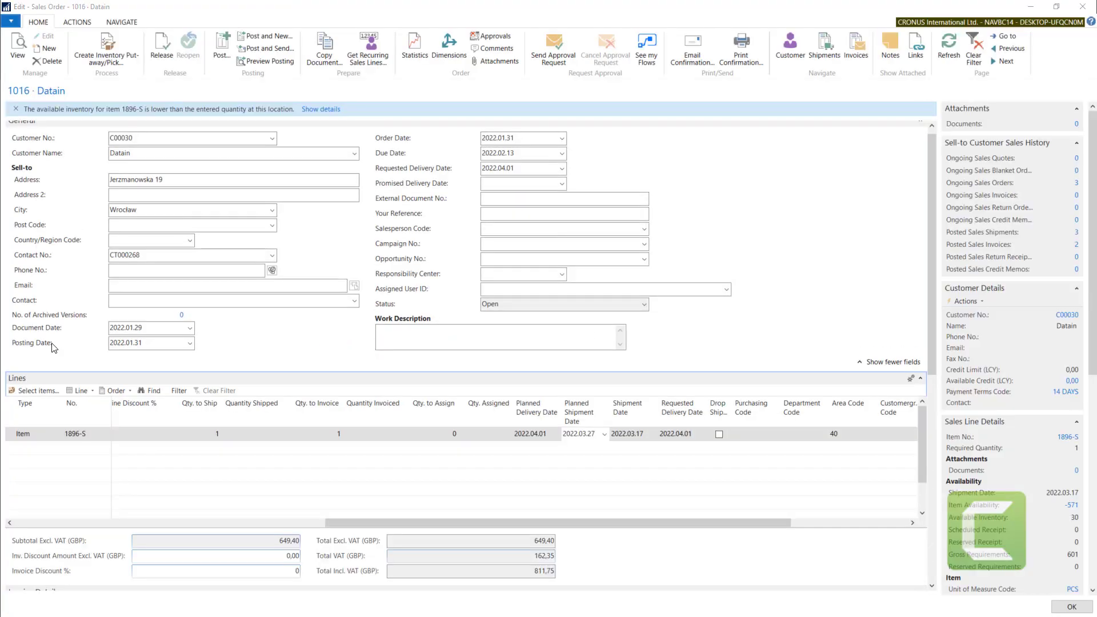
- Check the Planned Shipment Date on the line for item 1896-S and the order's Shipping Time under Shipping and Billing
{"action": "left_click", "coordinate": [581, 432]}
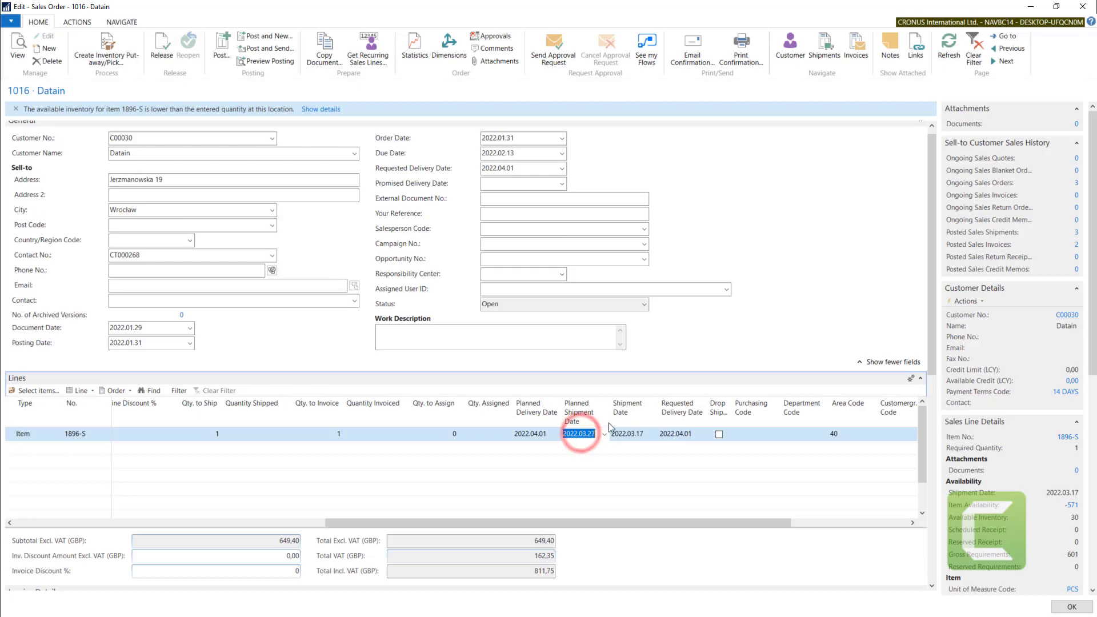
{"action": "left_click_drag", "start_coordinate": [930, 310], "coordinate": [902, 498]}
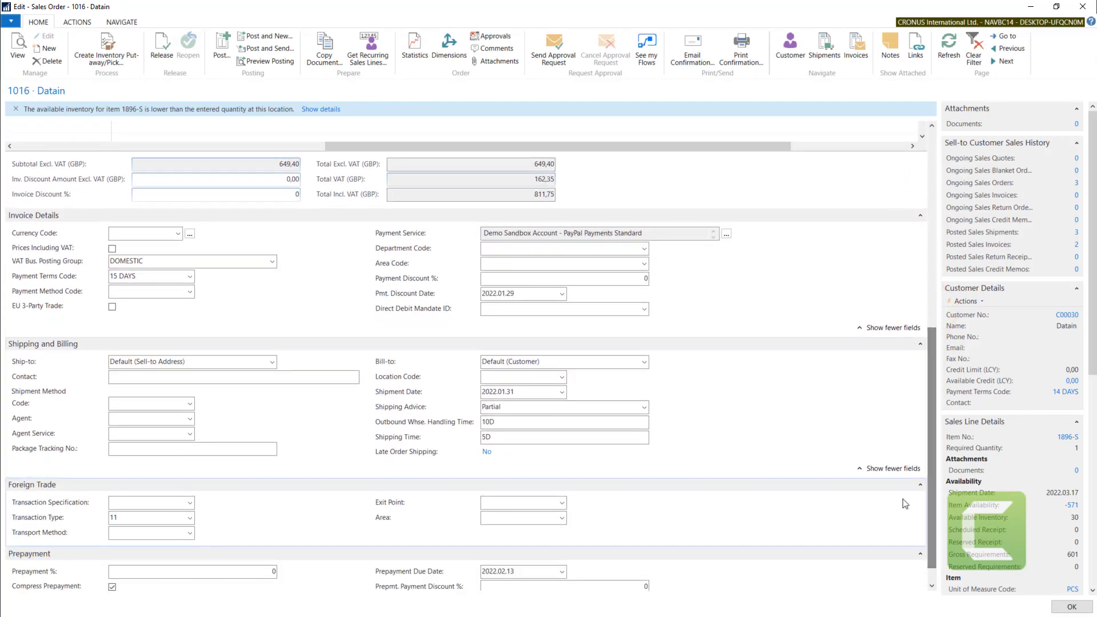
{"action": "left_click", "coordinate": [398, 437]}
{"action": "left_click", "coordinate": [492, 437]}
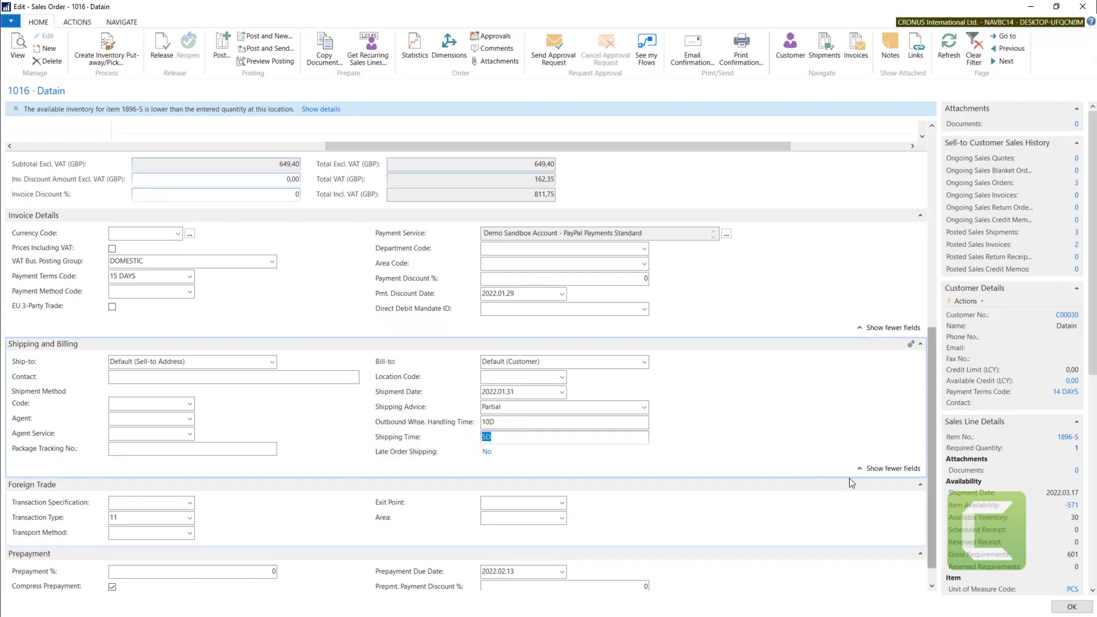
{"action": "left_click_drag", "start_coordinate": [933, 485], "coordinate": [934, 291]}
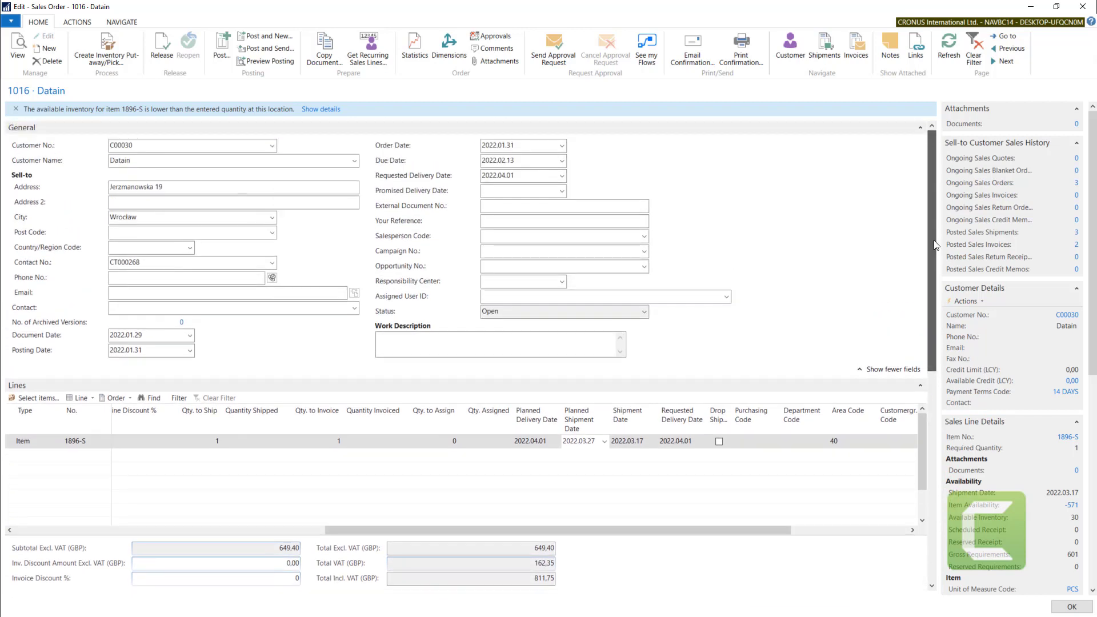
- Open the customer card from the sales order and check the Shipping Time in its Shipping section
{"action": "left_click", "coordinate": [78, 23]}
{"action": "left_click", "coordinate": [105, 24]}
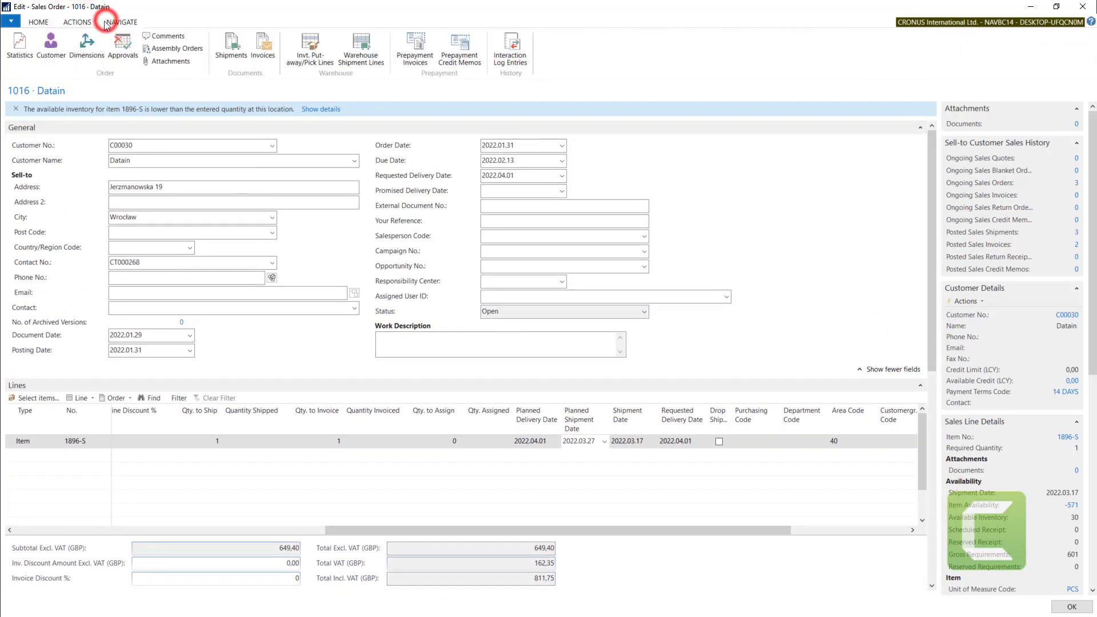
{"action": "left_click", "coordinate": [52, 44]}
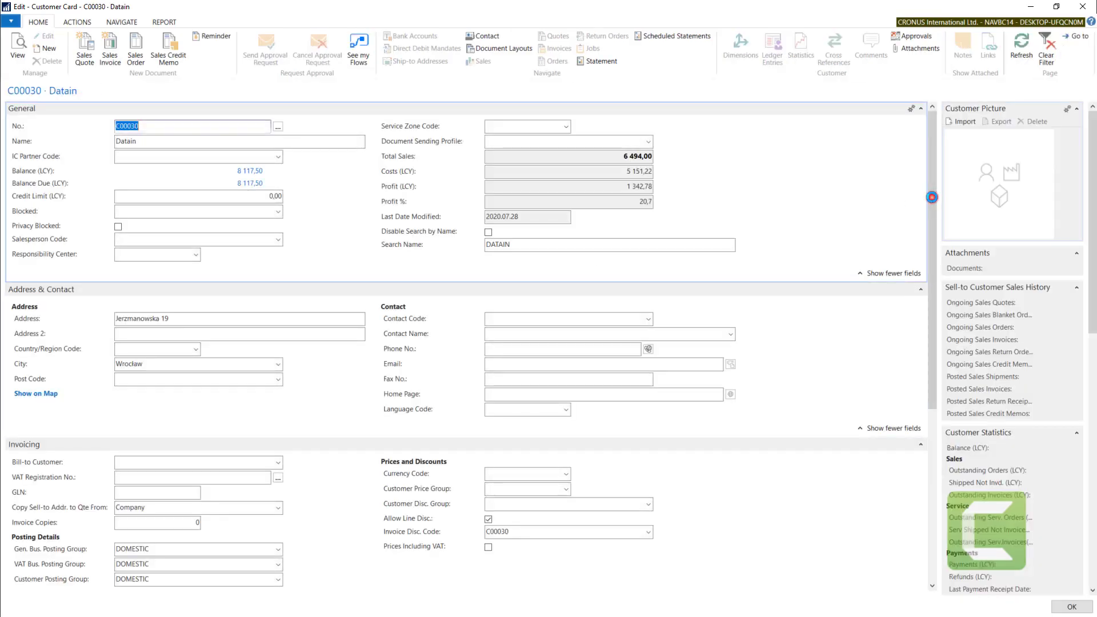
{"action": "left_click_drag", "start_coordinate": [931, 206], "coordinate": [938, 429]}
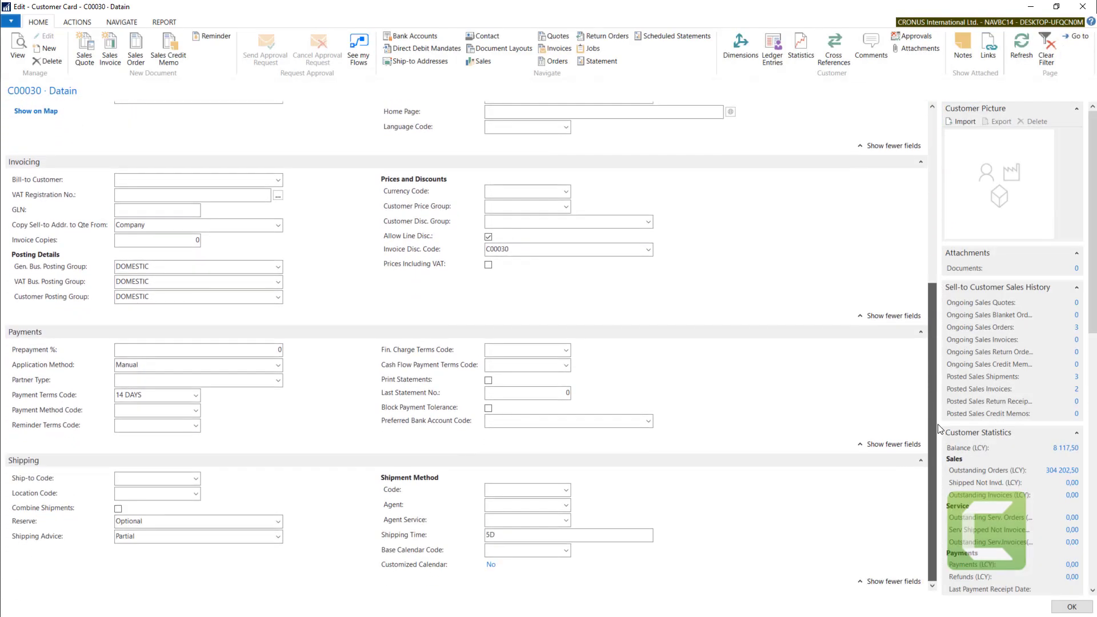
{"action": "left_click_drag", "start_coordinate": [510, 535], "coordinate": [488, 535]}
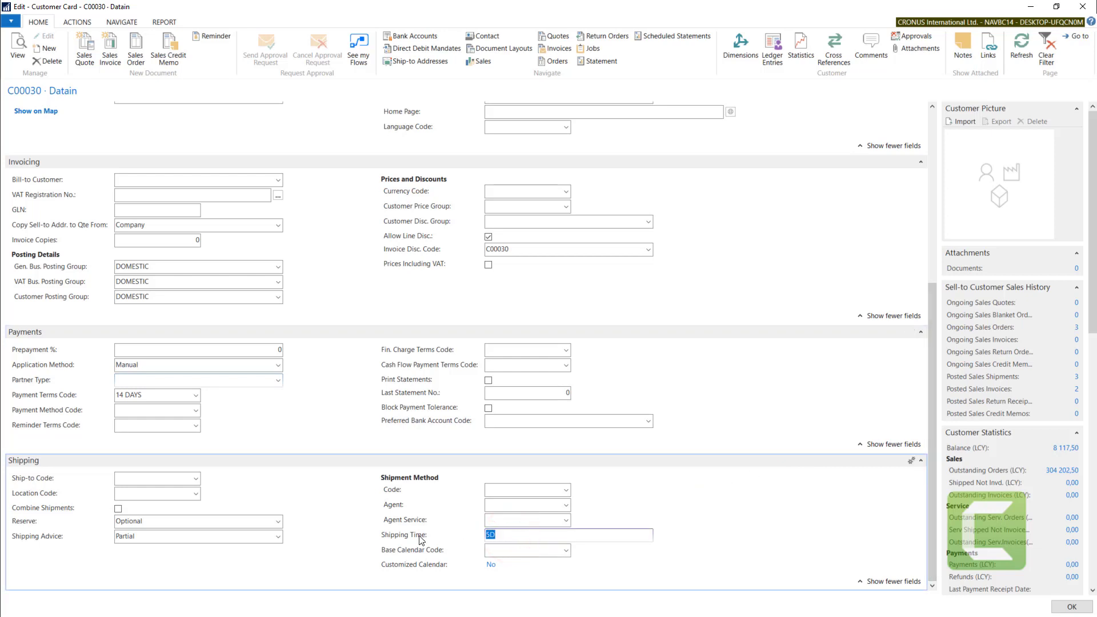
{"action": "mouse_move", "coordinate": [420, 539]}
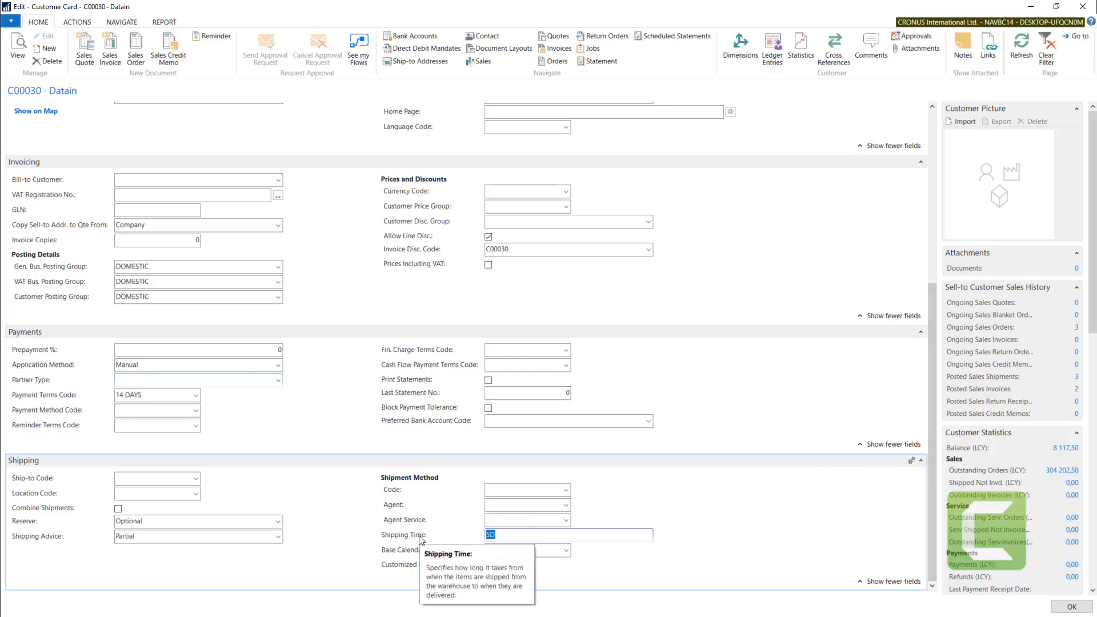
{"action": "left_click", "coordinate": [523, 536]}
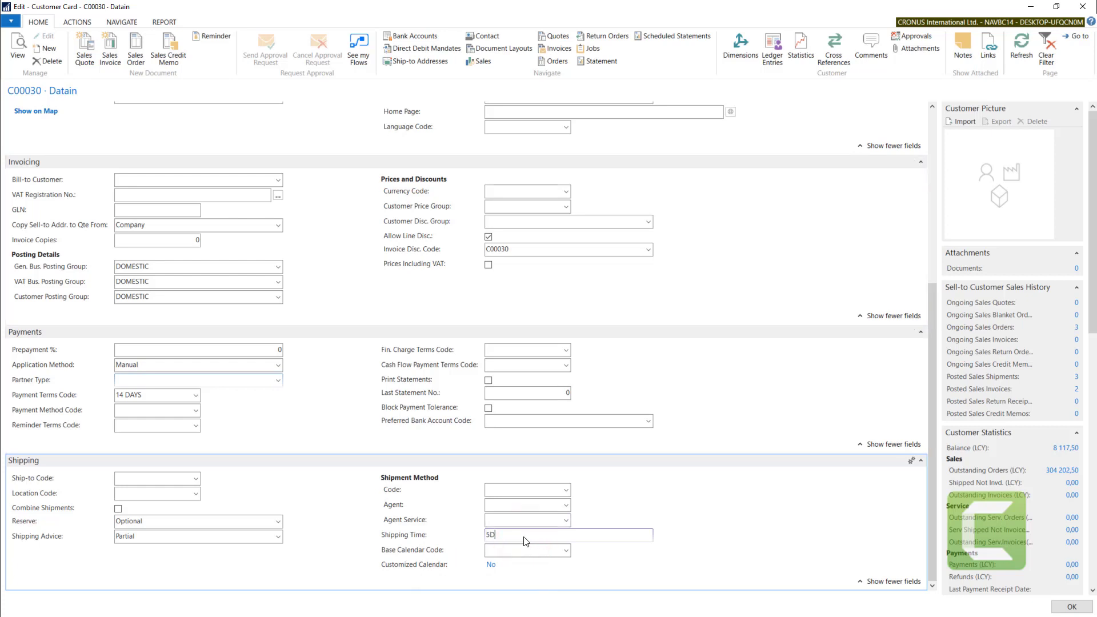
- Set the customer's shipping Agent to DHL, review the available agent services and their shipping times, and close the customer card
{"action": "left_click", "coordinate": [546, 505]}
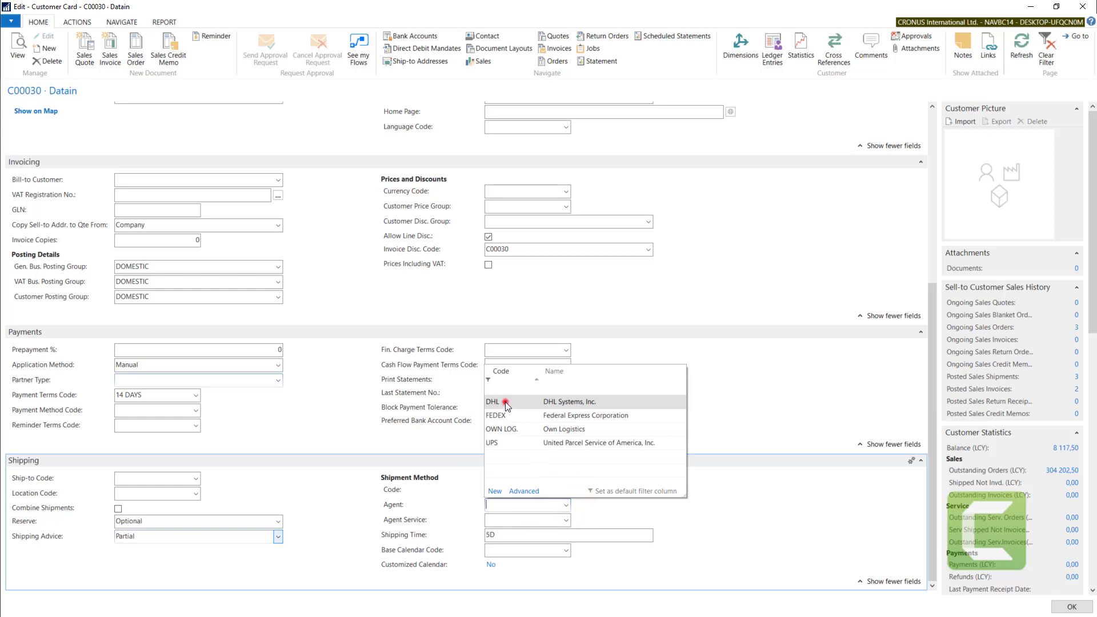
{"action": "left_click", "coordinate": [505, 403]}
{"action": "left_click", "coordinate": [526, 517]}
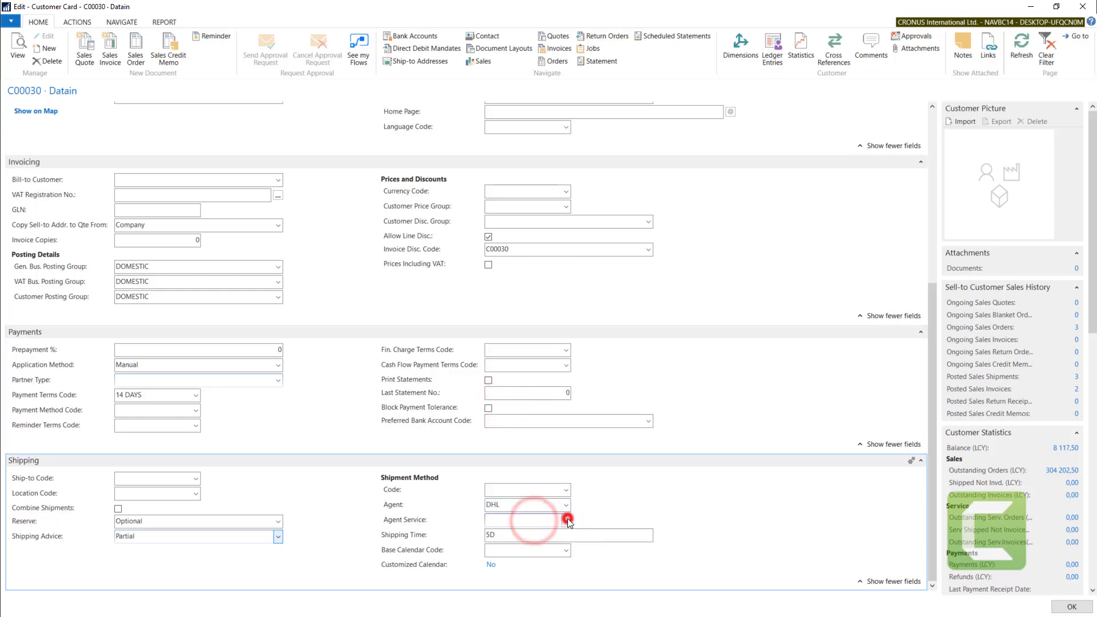
{"action": "left_click", "coordinate": [567, 519]}
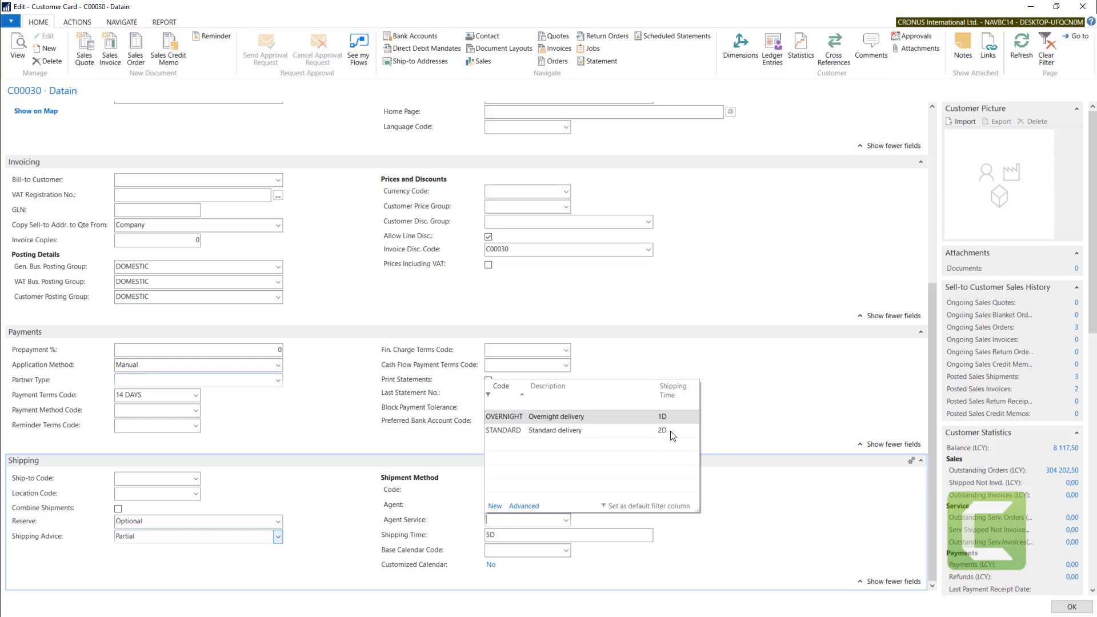
{"action": "key", "text": "Escape"}
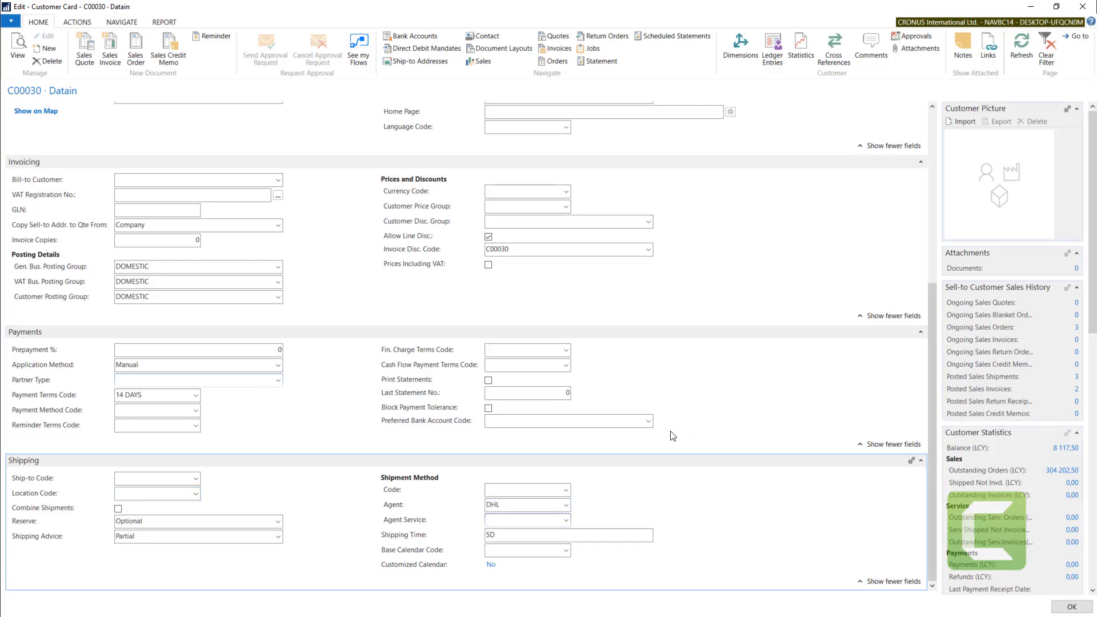
{"action": "key", "text": "Escape"}
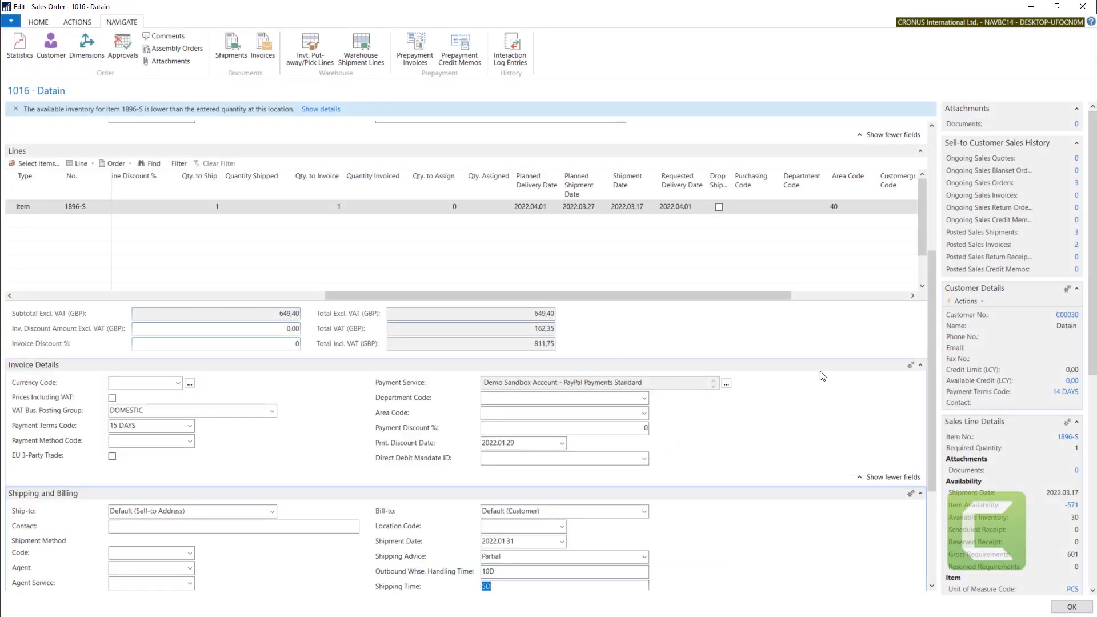
- Set the sales order's shipping Agent to DHL under Shipping and Billing and accept updating the lines
{"action": "scroll", "coordinate": [934, 325], "scroll_direction": "down", "scroll_amount": 5}
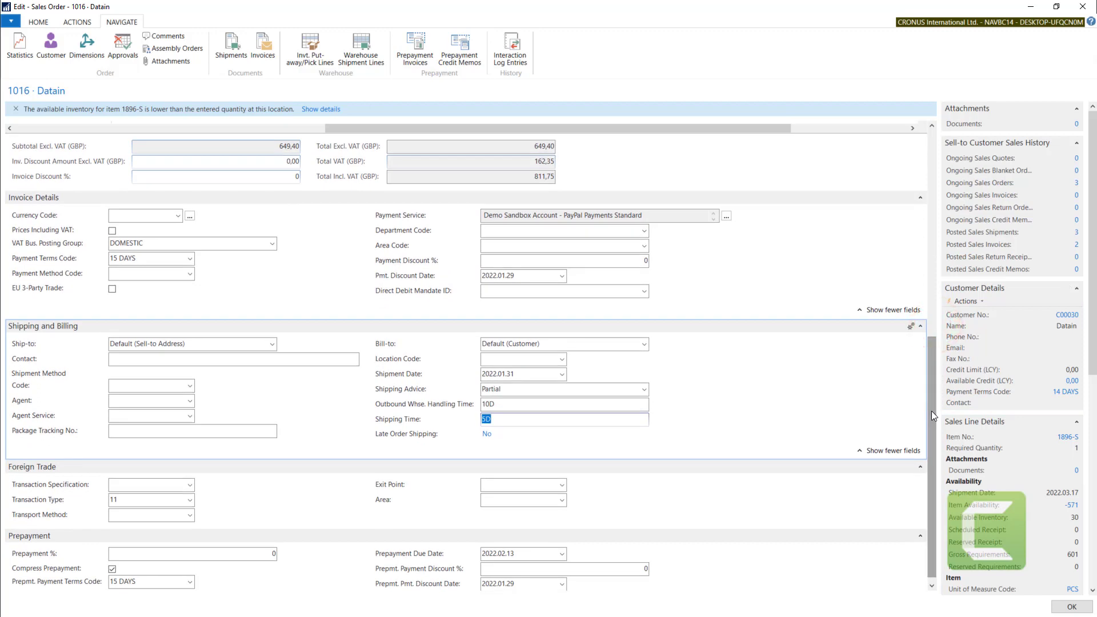
{"action": "left_click", "coordinate": [189, 404]}
{"action": "left_click", "coordinate": [123, 444]}
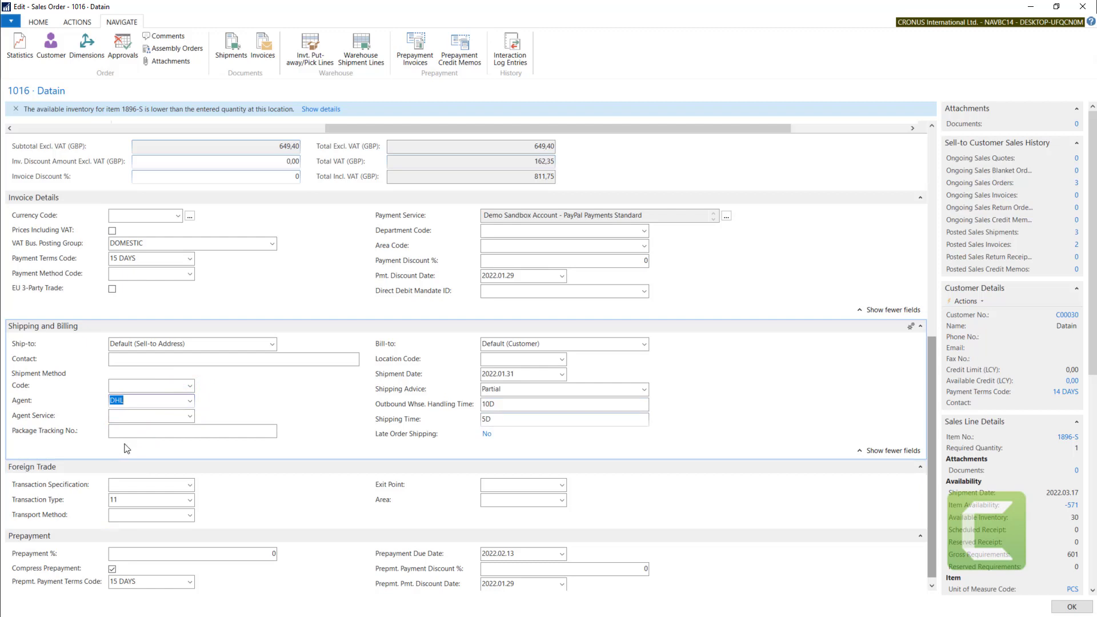
{"action": "left_click", "coordinate": [163, 415]}
{"action": "left_click", "coordinate": [191, 413]}
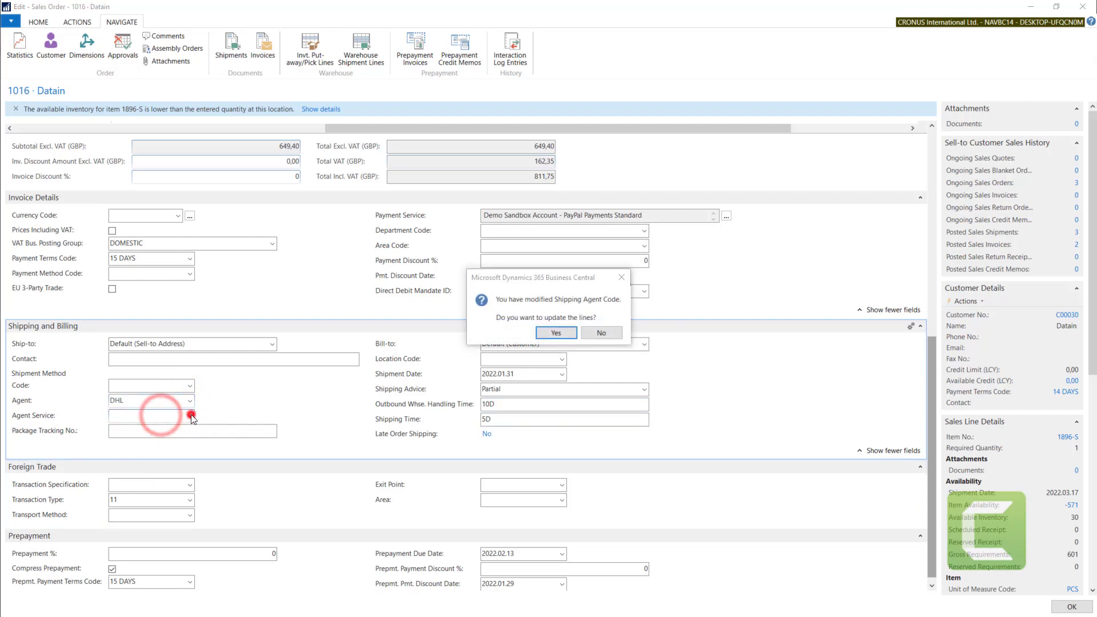
{"action": "left_click", "coordinate": [558, 333]}
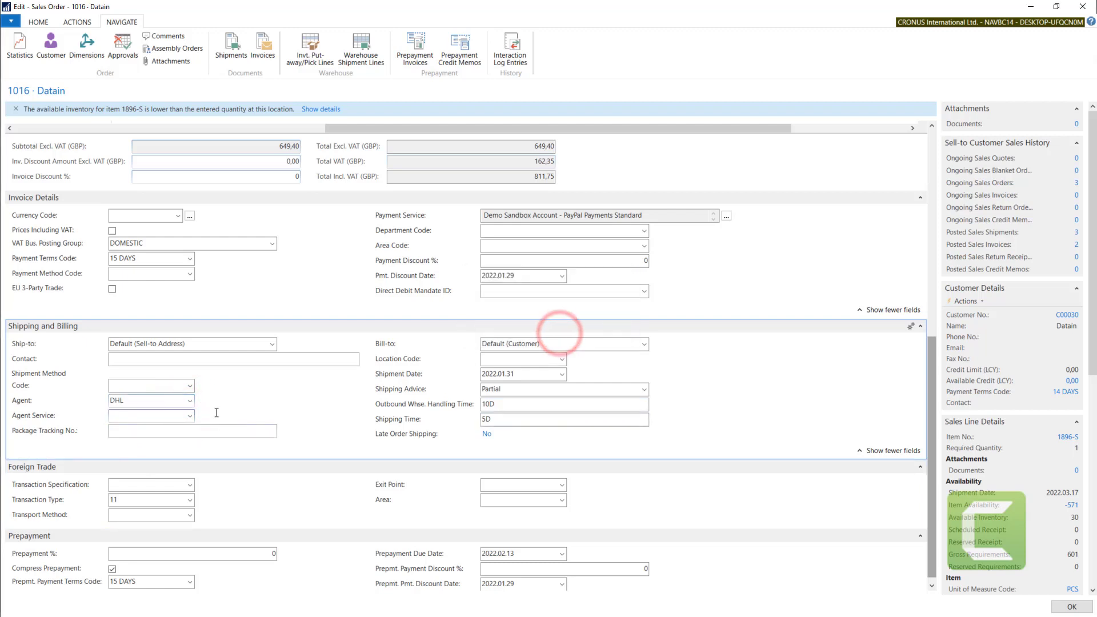
- Set the sales order's Agent Service to STANDARD and accept updating the lines
{"action": "left_click", "coordinate": [190, 416]}
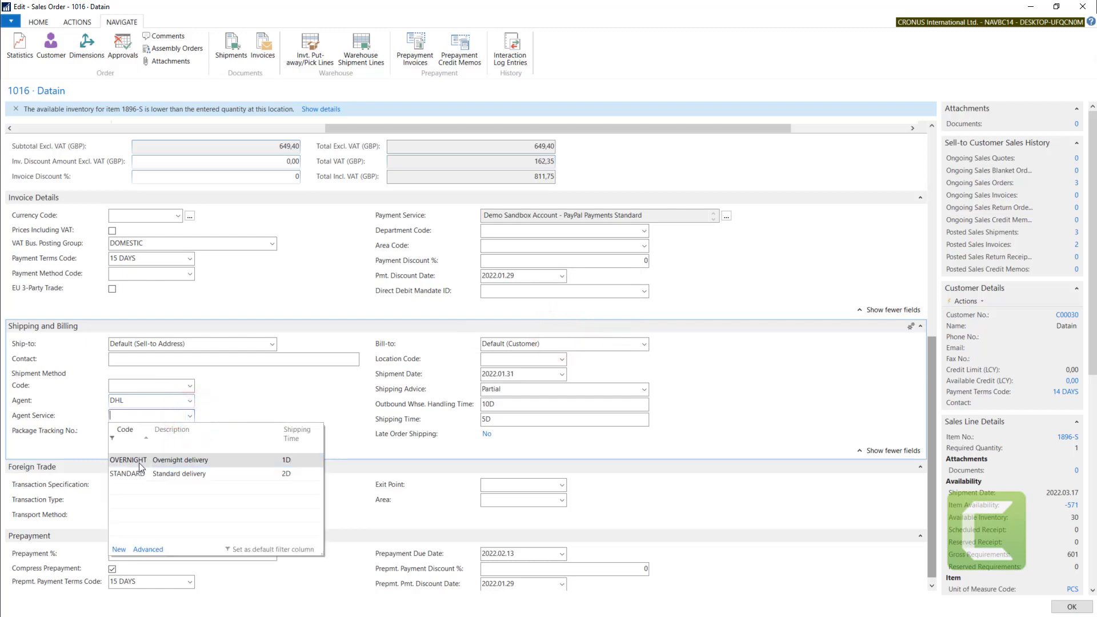
{"action": "left_click", "coordinate": [128, 474]}
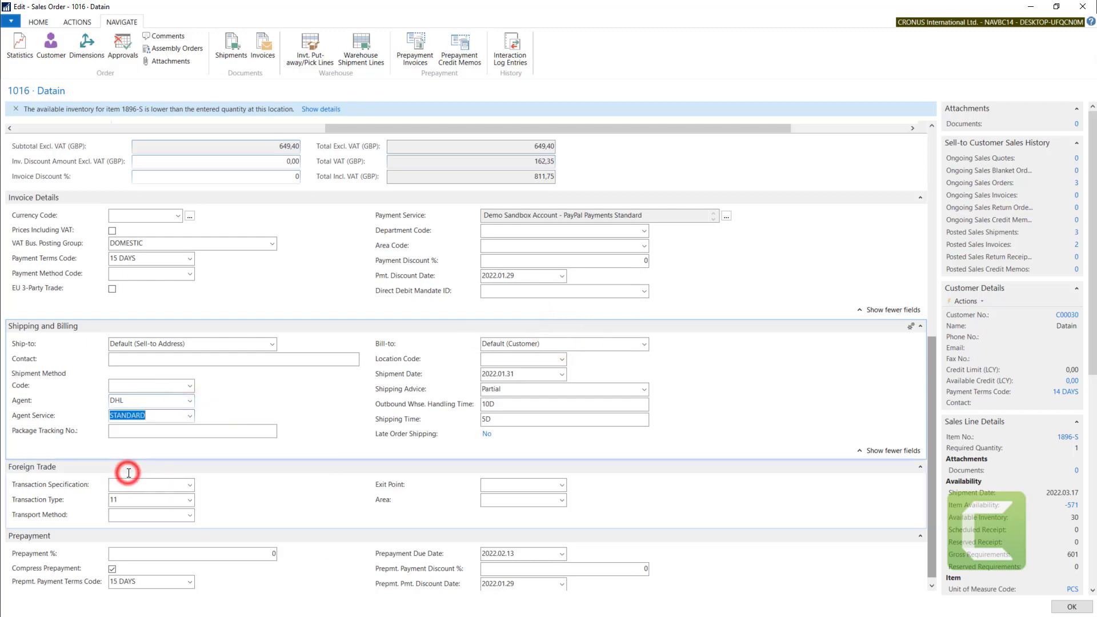
{"action": "left_click", "coordinate": [137, 430]}
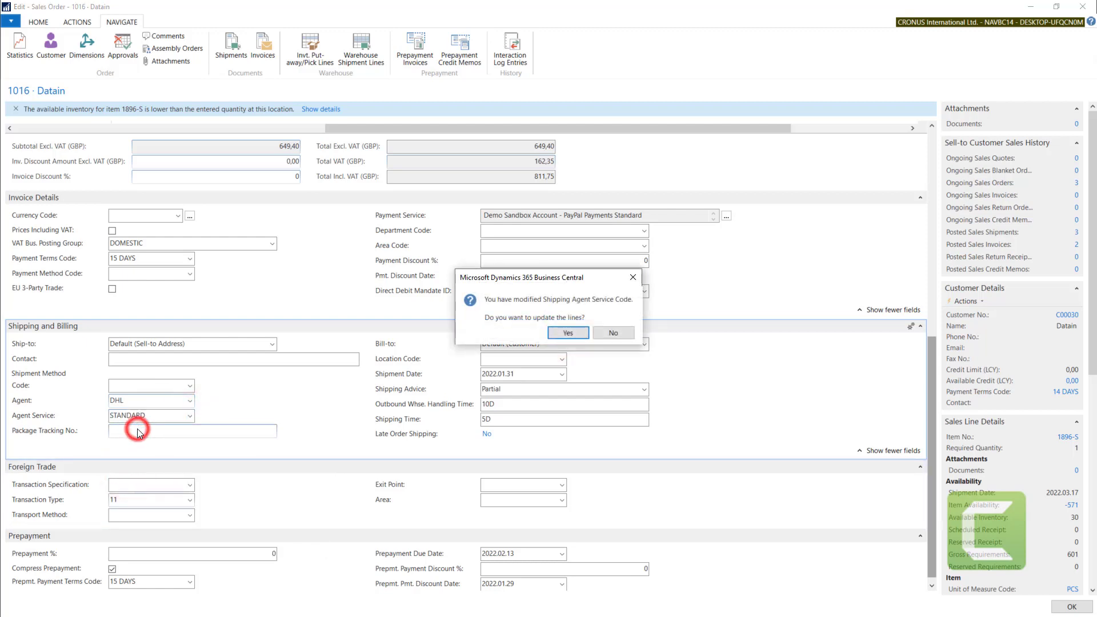
{"action": "left_click", "coordinate": [568, 332]}
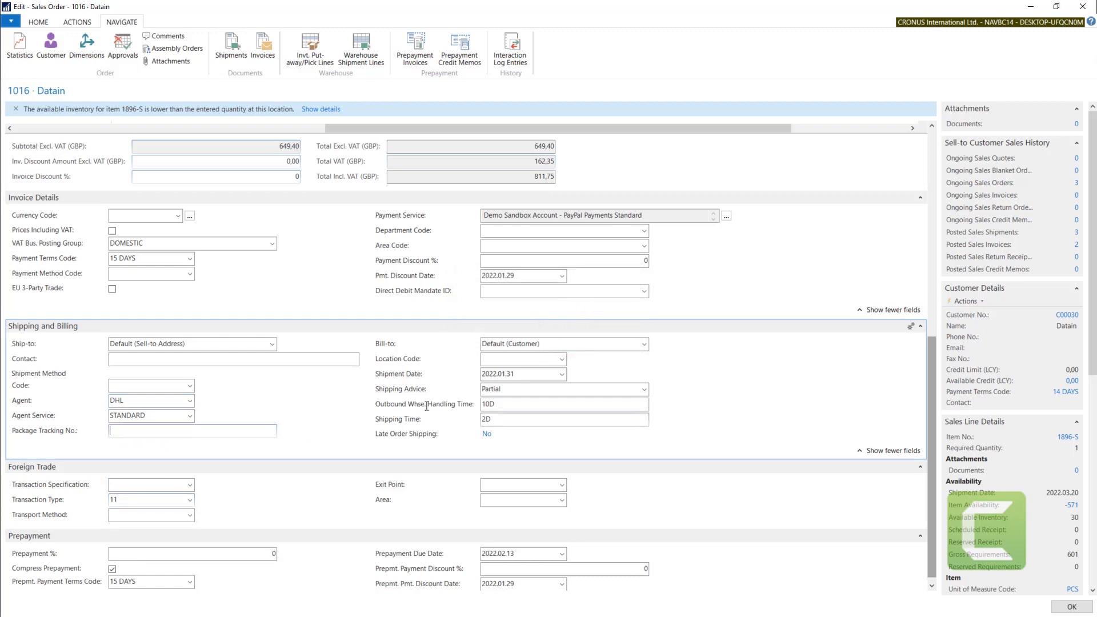
- Check the order's Shipping Time and the Shipment, Planned Shipment and Planned Delivery Dates on the line for item 1896-S
{"action": "left_click", "coordinate": [497, 419]}
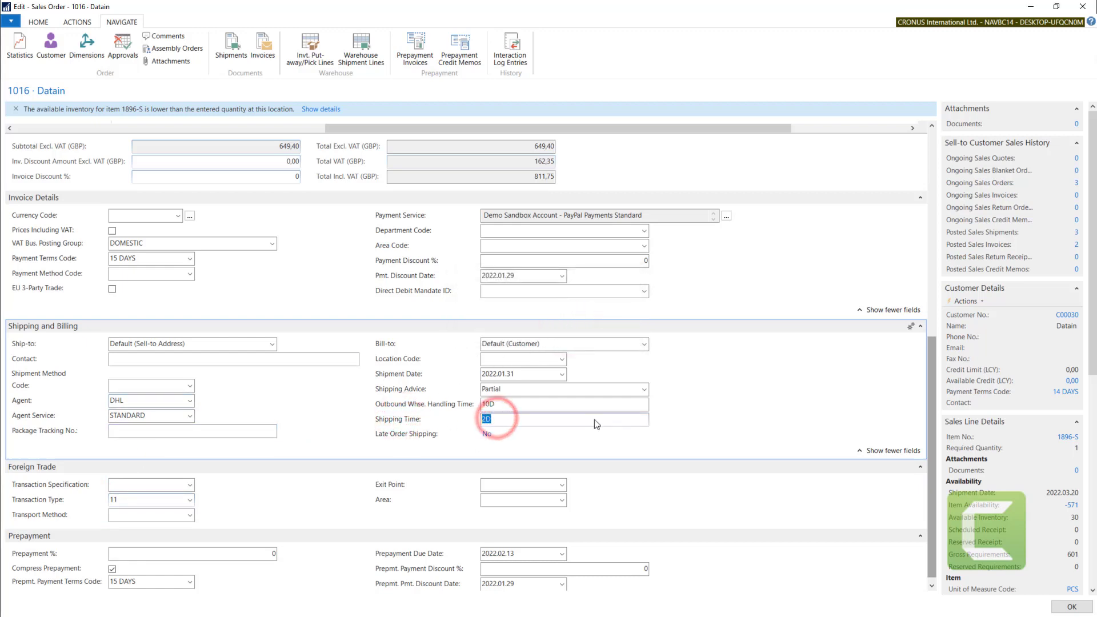
{"action": "scroll", "coordinate": [932, 427], "scroll_direction": "up", "scroll_amount": 5}
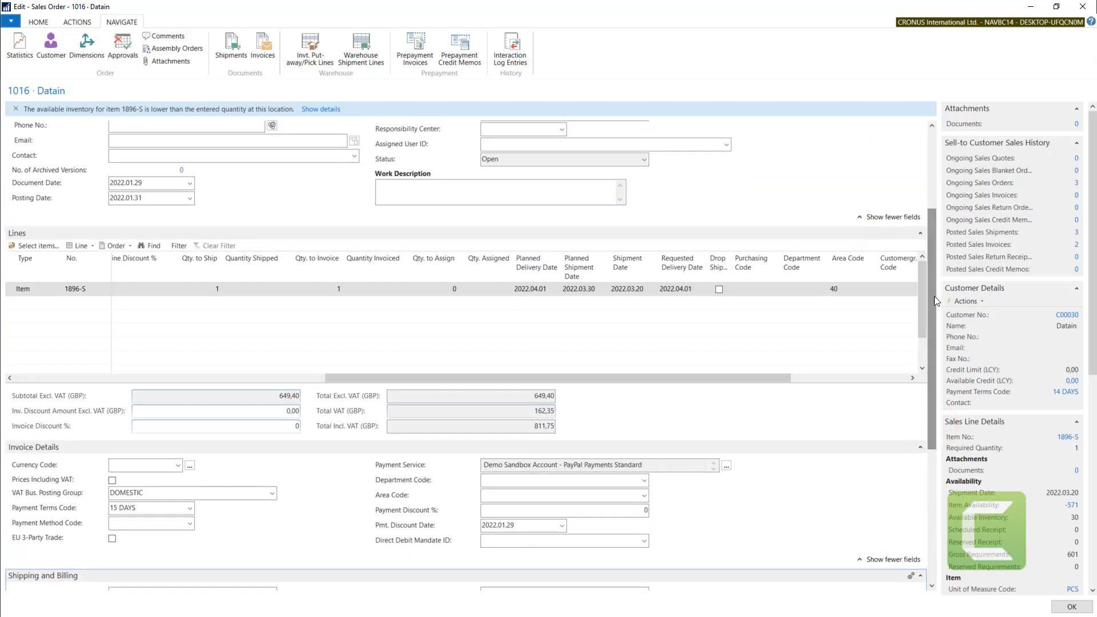
{"action": "left_click", "coordinate": [640, 289]}
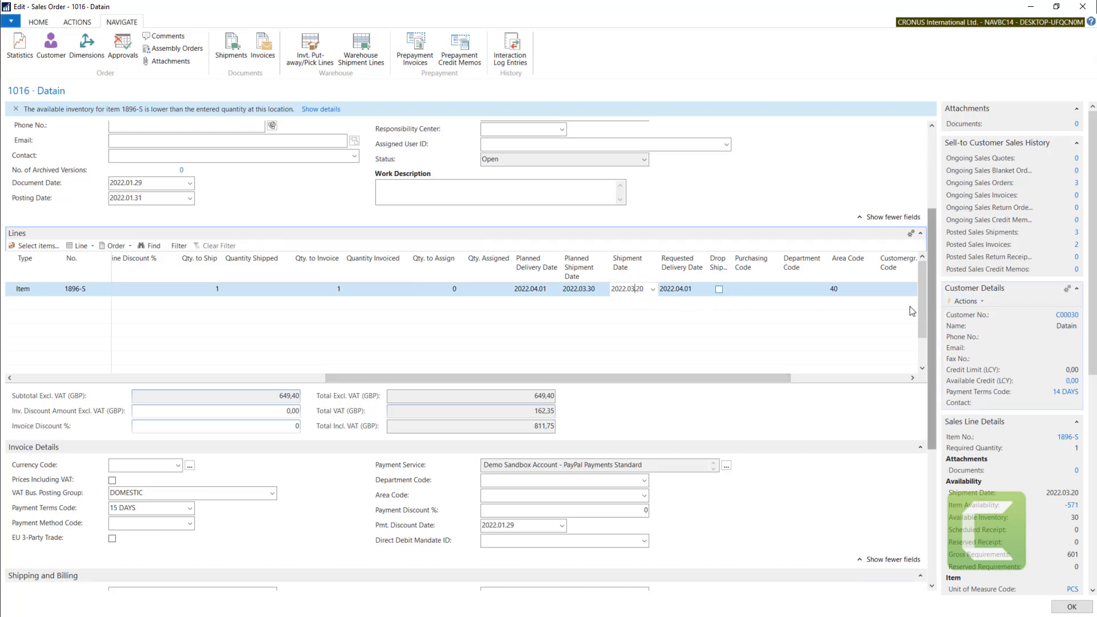
{"action": "left_click_drag", "start_coordinate": [931, 307], "coordinate": [937, 366]}
{"action": "left_click", "coordinate": [585, 220]}
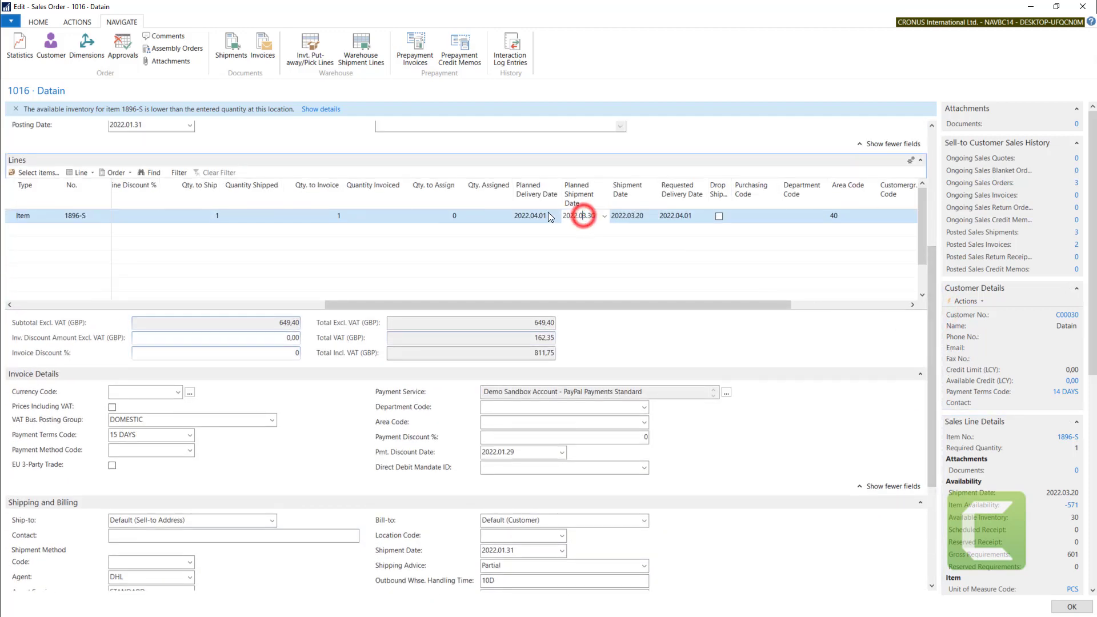
{"action": "left_click", "coordinate": [533, 217]}
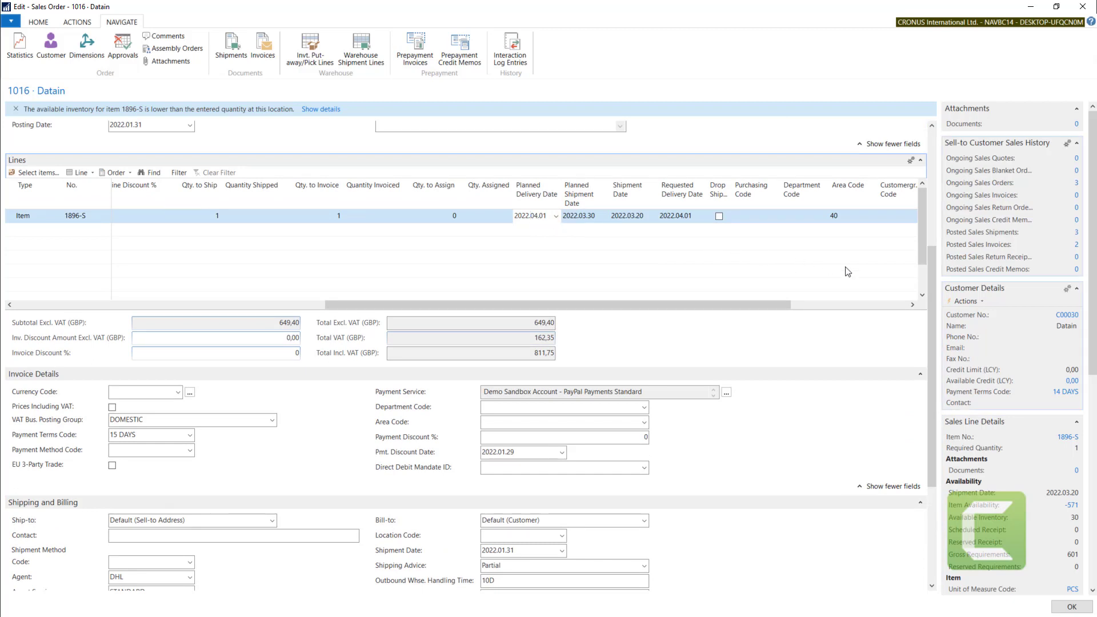
- Compare the Planned Delivery, Shipment and Requested Delivery Dates on the line for item 1896-S
{"action": "left_click_drag", "start_coordinate": [931, 285], "coordinate": [931, 248]}
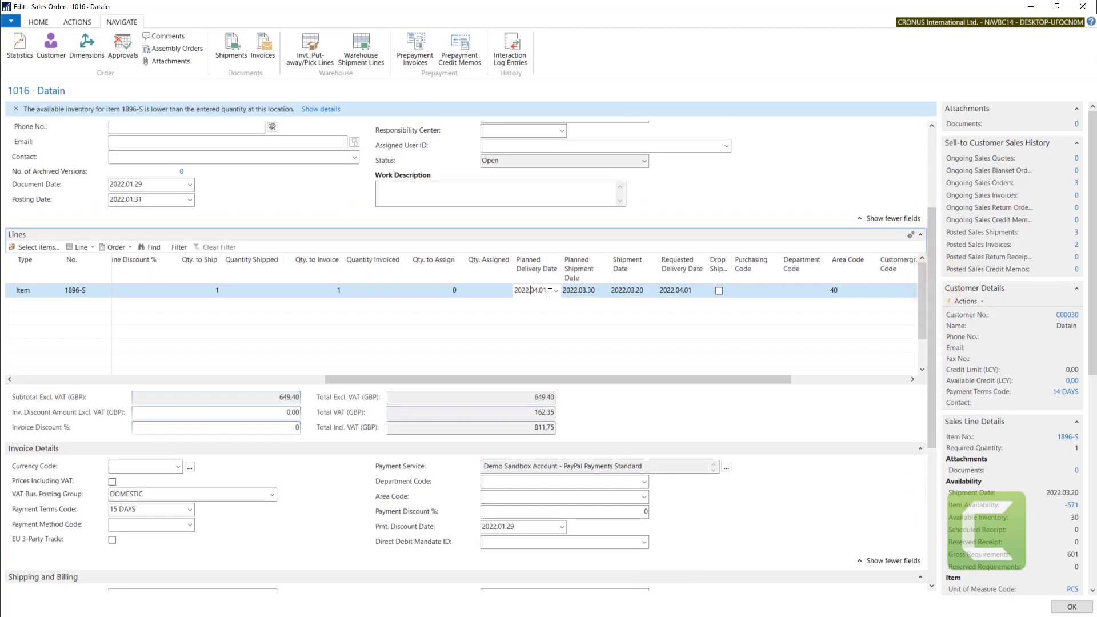
{"action": "left_click_drag", "start_coordinate": [549, 292], "coordinate": [511, 292]}
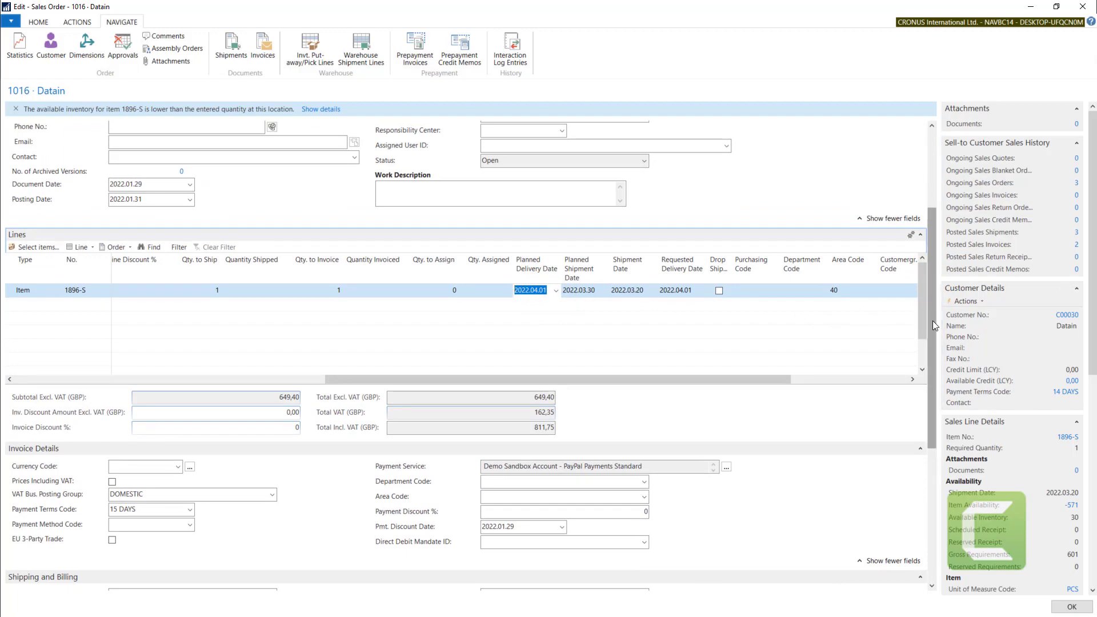
{"action": "left_click_drag", "start_coordinate": [930, 319], "coordinate": [929, 251]}
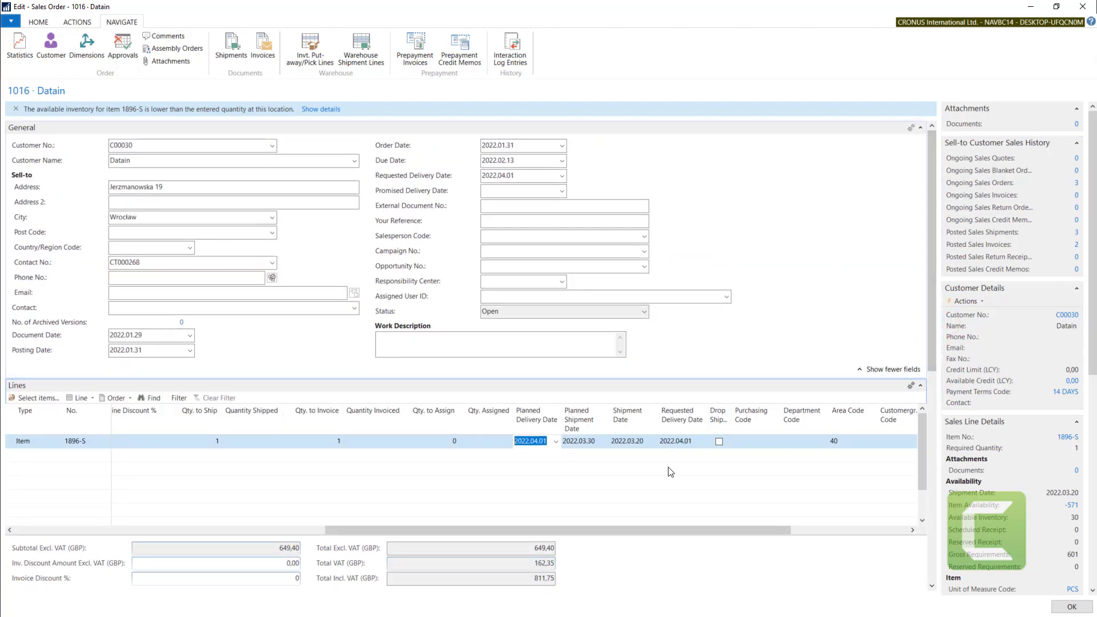
{"action": "left_click", "coordinate": [684, 442]}
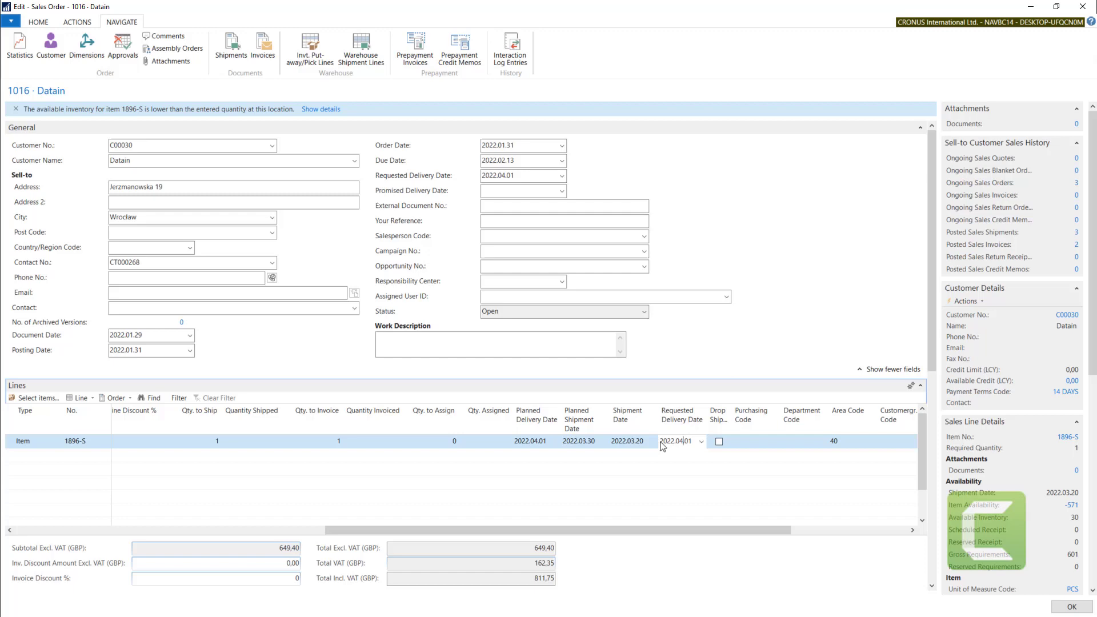
{"action": "left_click", "coordinate": [525, 443]}
{"action": "key", "text": "Tab"}
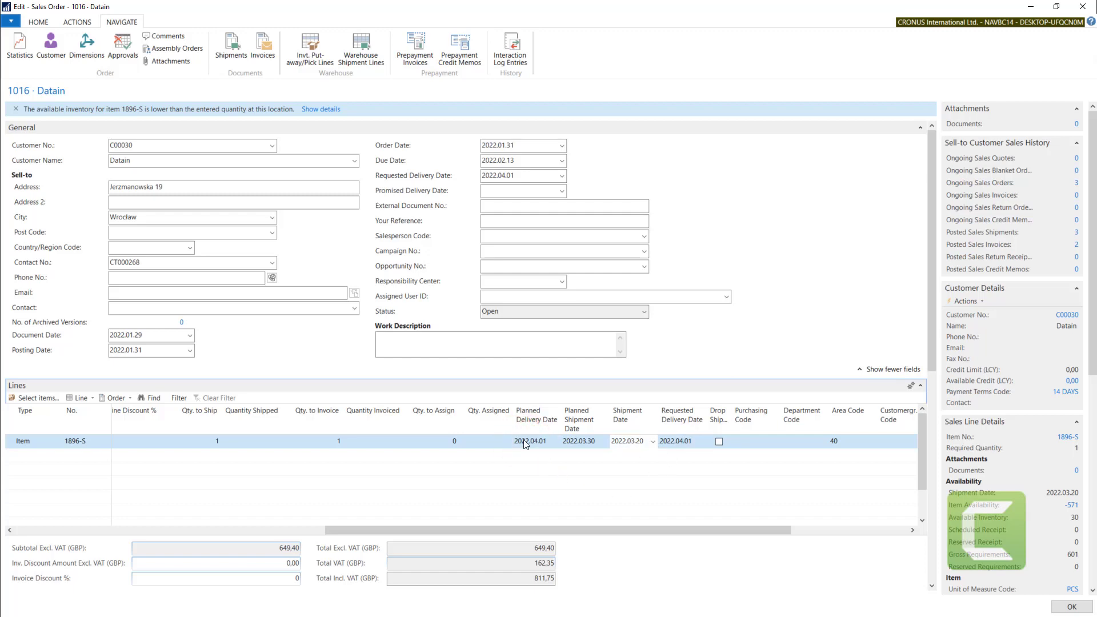
{"action": "double_click", "coordinate": [640, 440]}
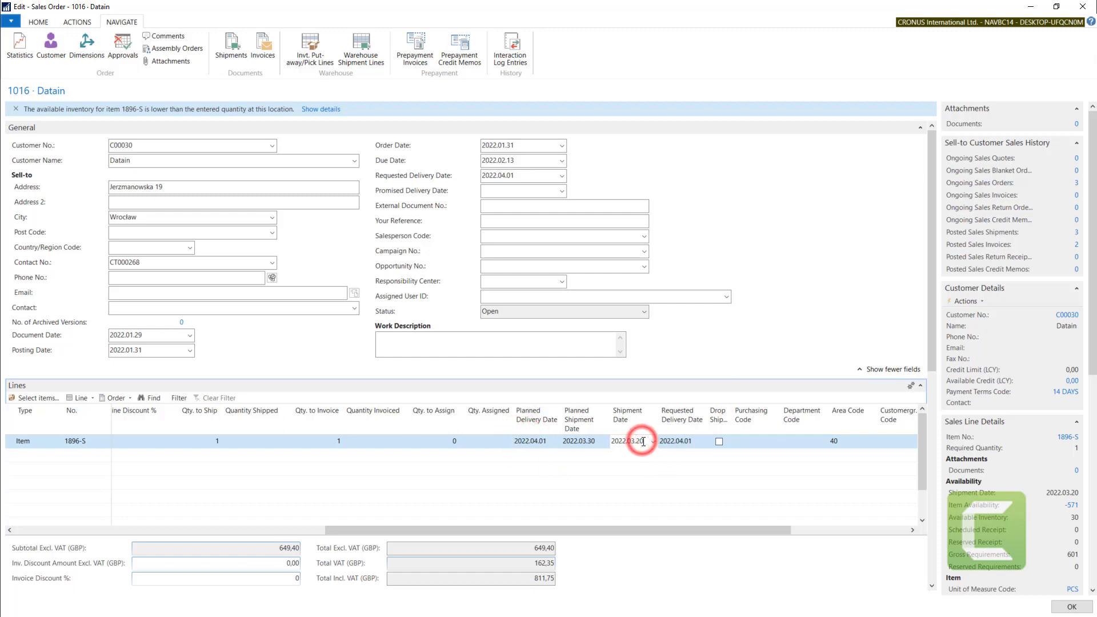
{"action": "left_click", "coordinate": [636, 441]}
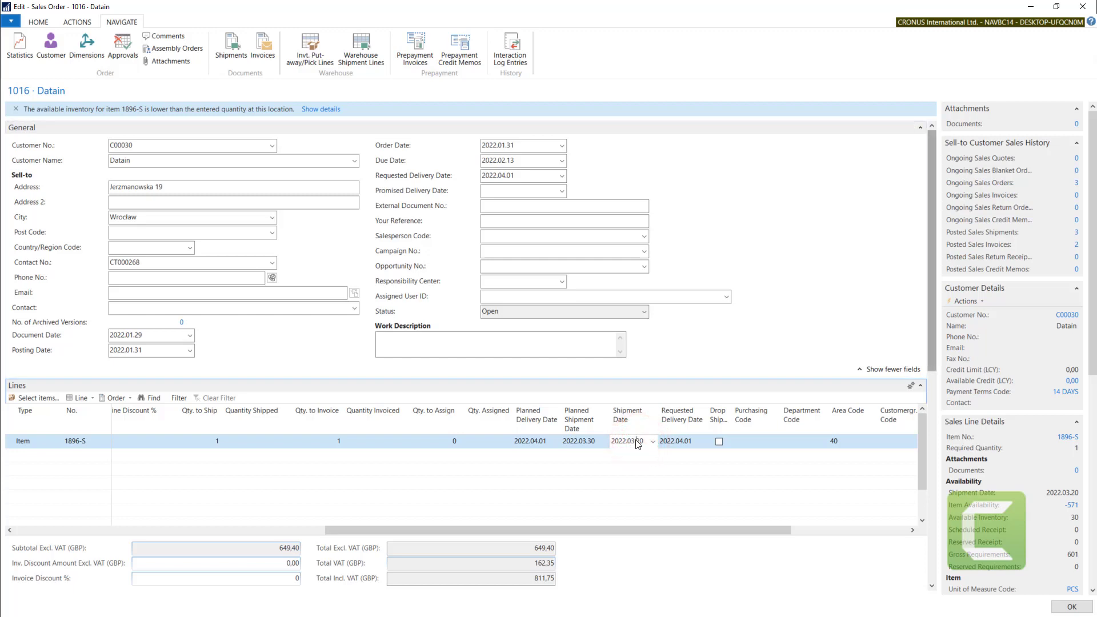
- Set the sales order's Promised Delivery Date to 2022.03.01 and accept updating the lines
{"action": "left_click", "coordinate": [421, 192]}
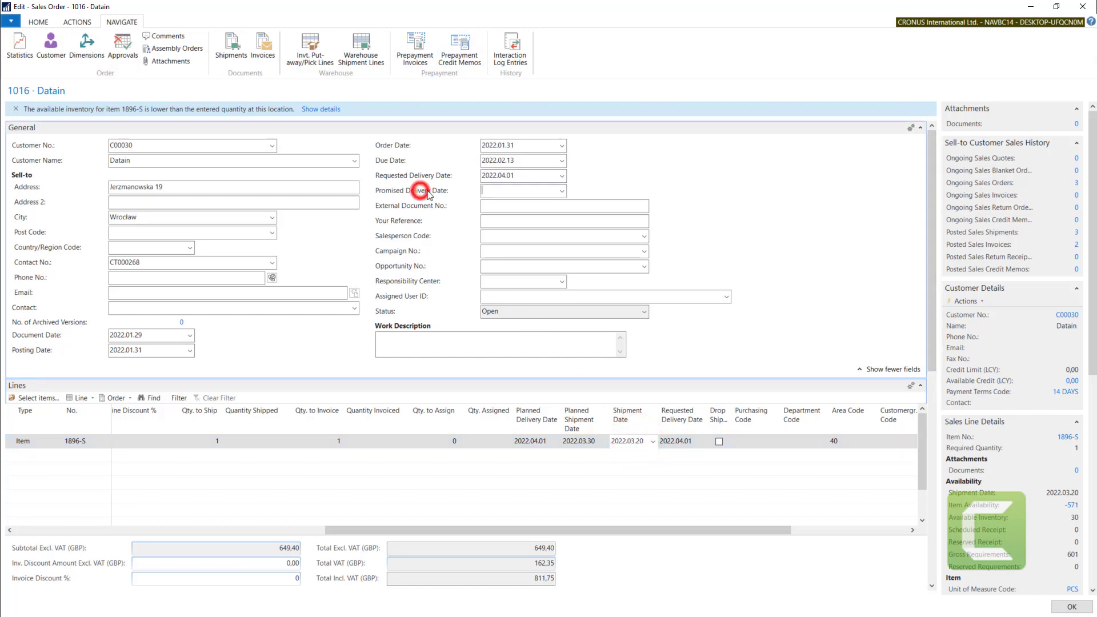
{"action": "left_click", "coordinate": [509, 190]}
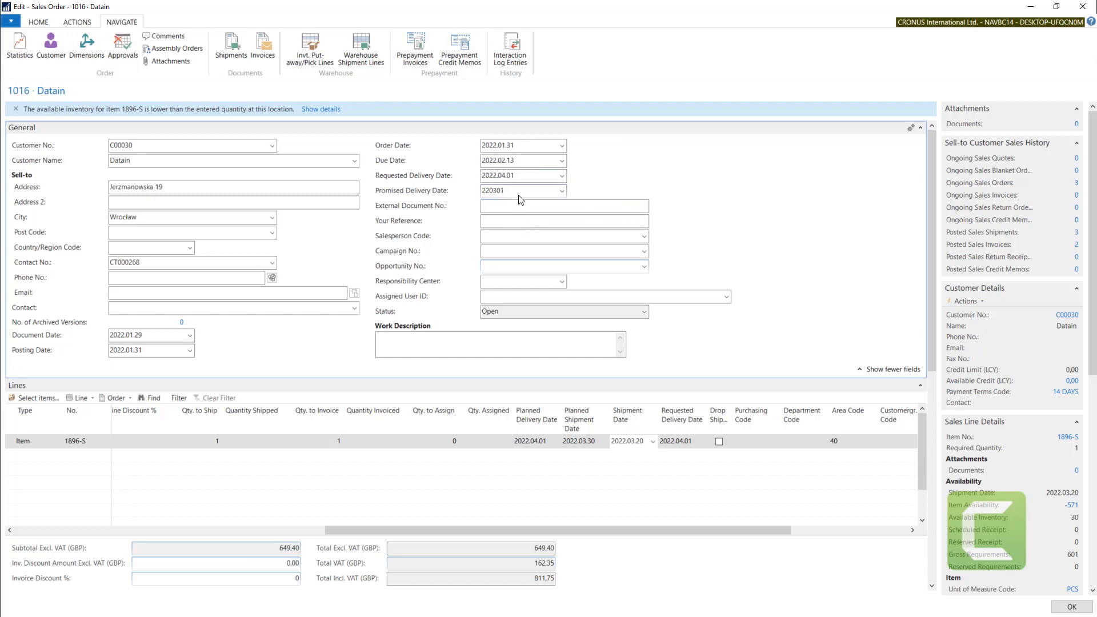
{"action": "key", "text": "Tab"}
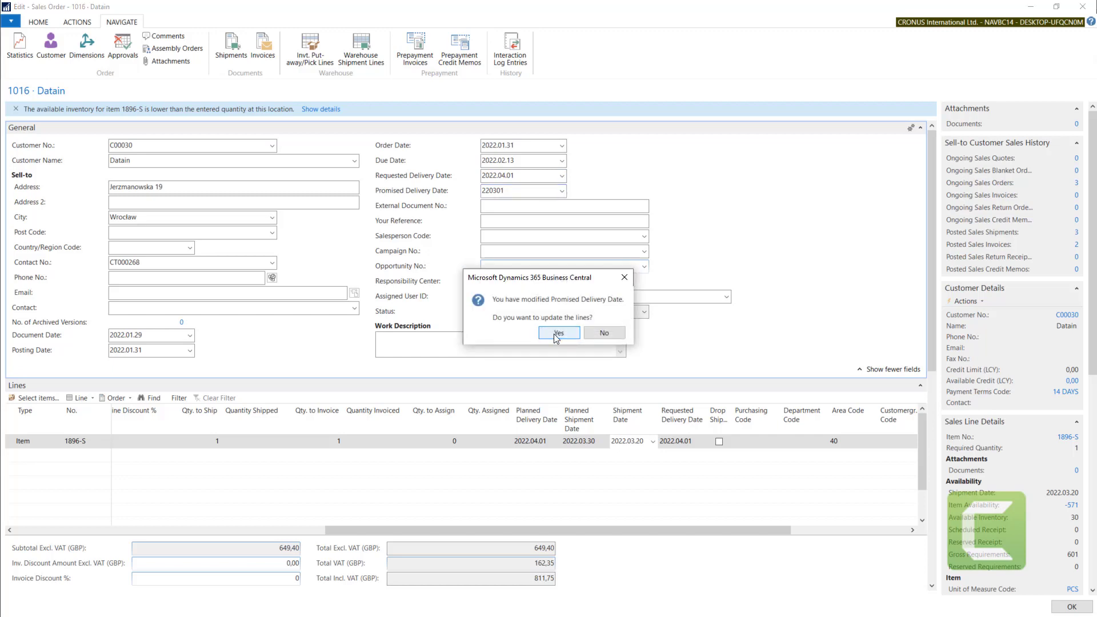
{"action": "left_click", "coordinate": [553, 334]}
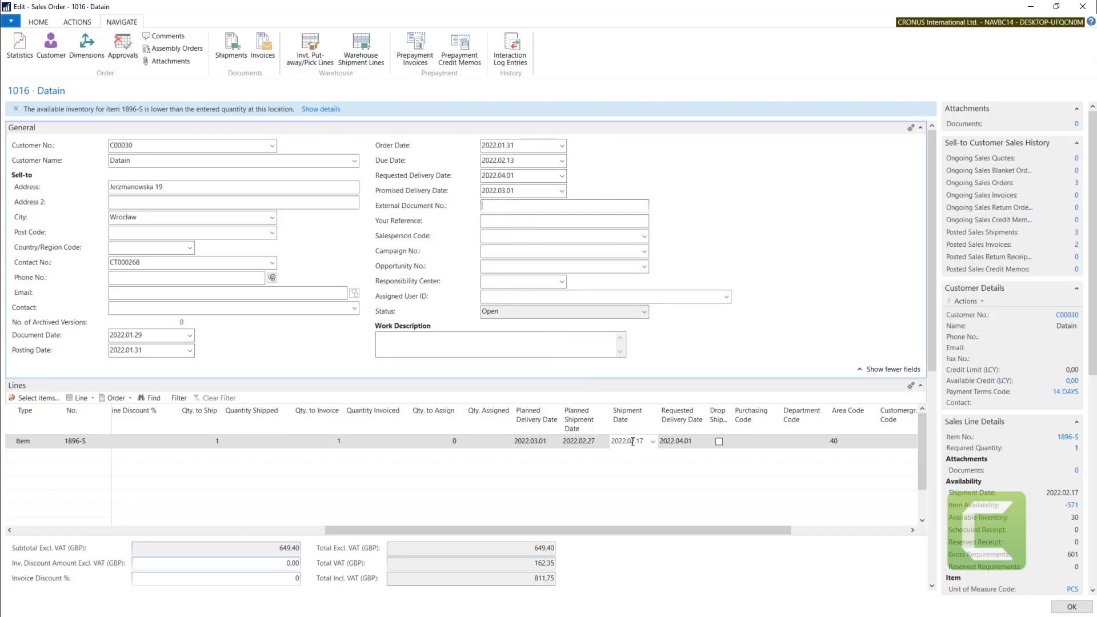
- Set the order's Outbound Whse. Handling Time to 1D under Shipping and Billing and accept updating the lines
{"action": "left_click_drag", "start_coordinate": [931, 190], "coordinate": [925, 372]}
{"action": "left_click", "coordinate": [491, 462]}
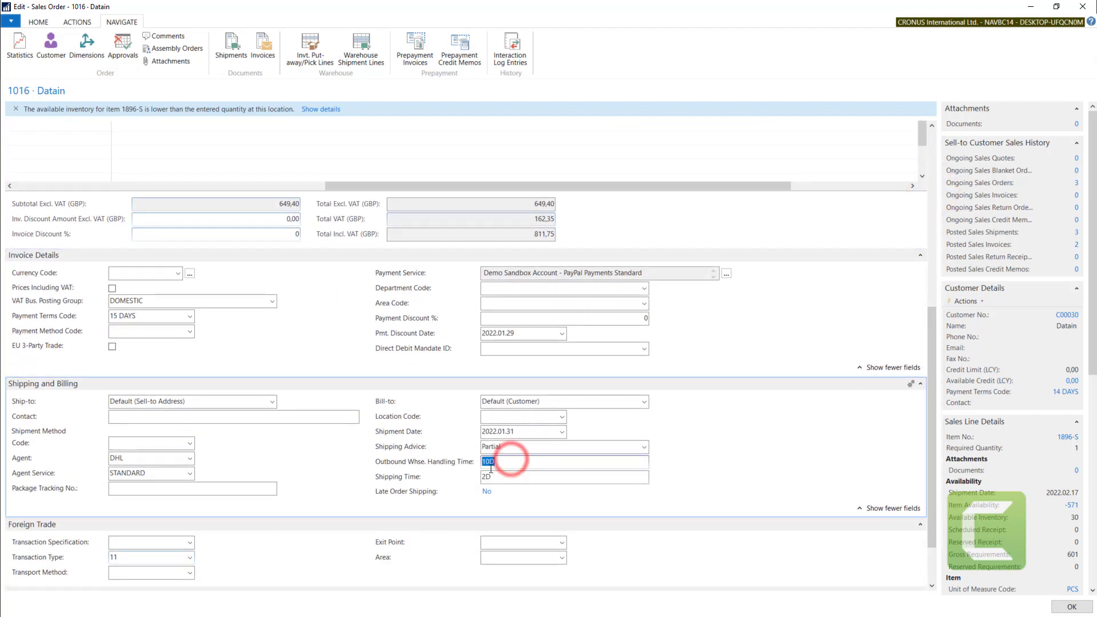
{"action": "left_click", "coordinate": [491, 476]}
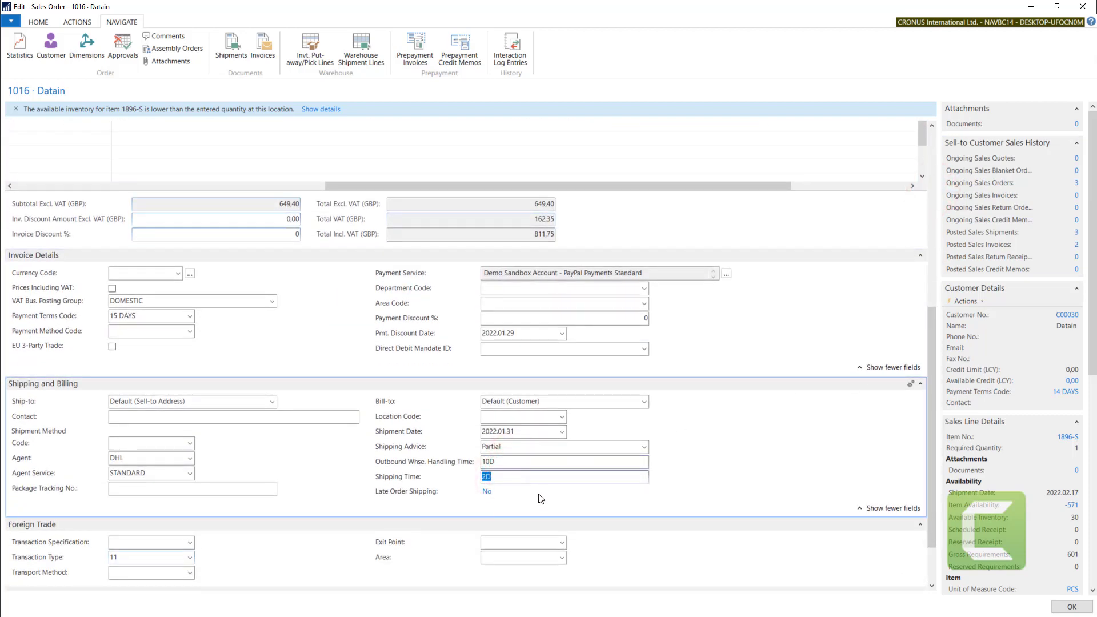
{"action": "left_click", "coordinate": [514, 461]}
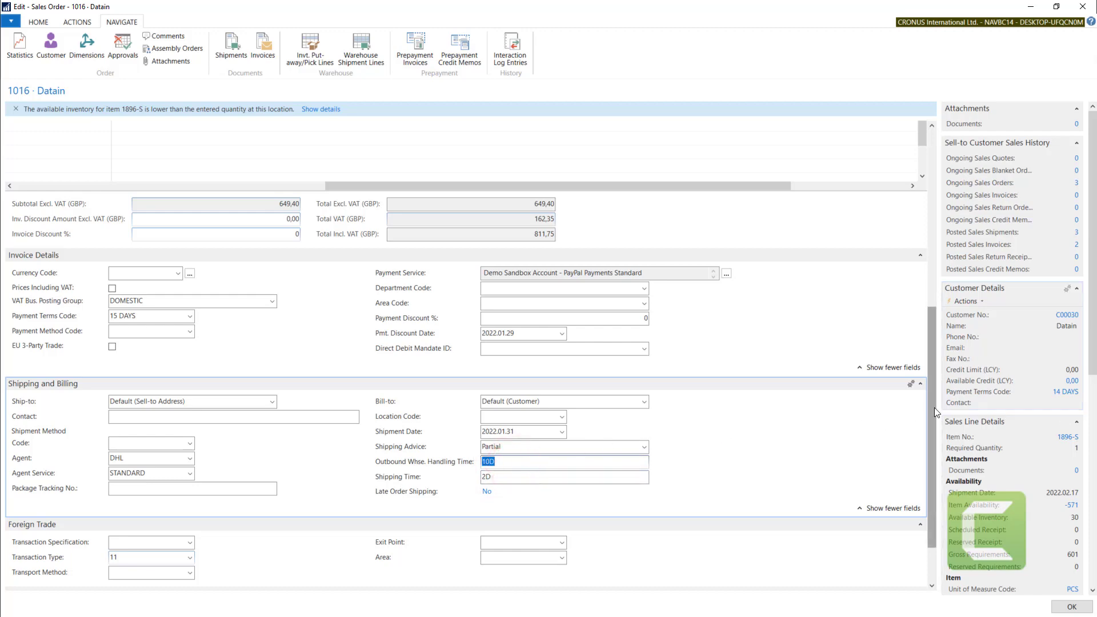
{"action": "left_click_drag", "start_coordinate": [934, 407], "coordinate": [911, 442]}
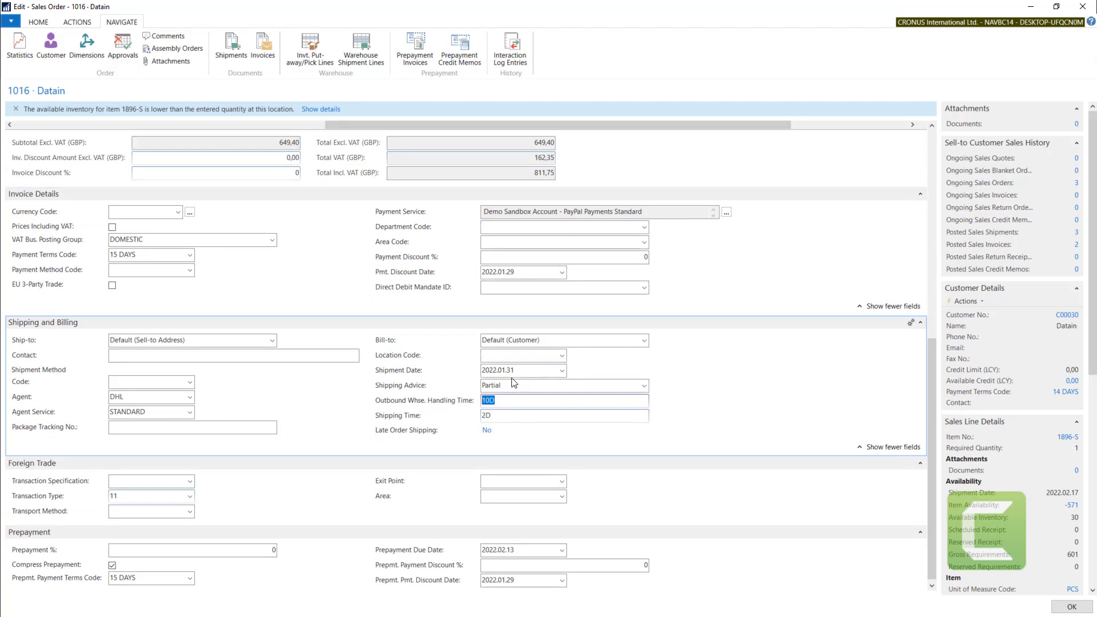
{"action": "key", "text": "Tab"}
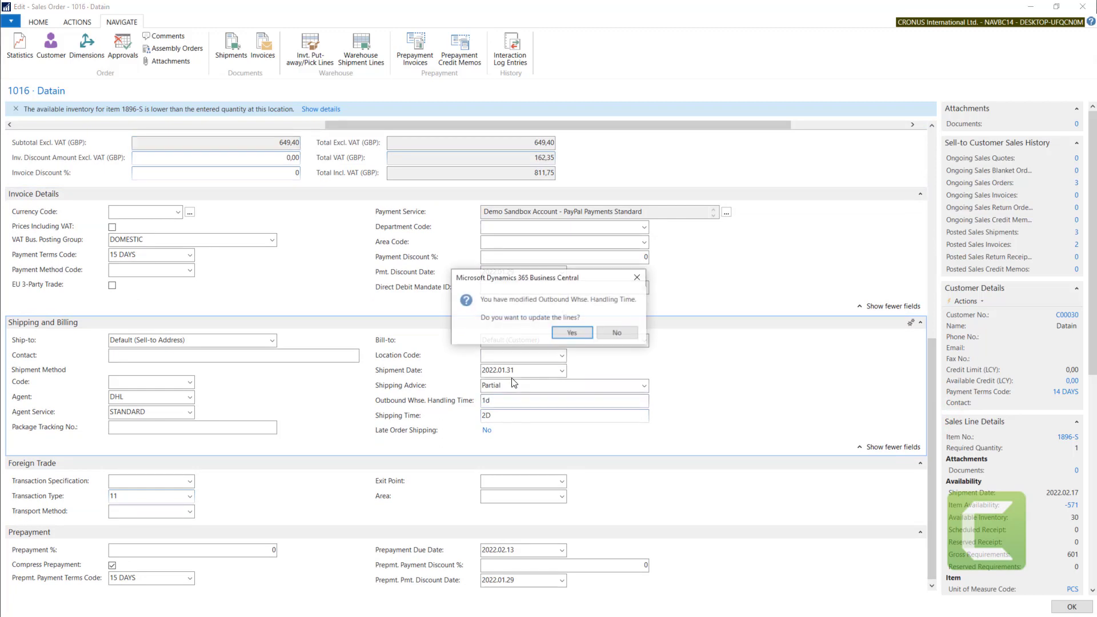
{"action": "left_click", "coordinate": [570, 334]}
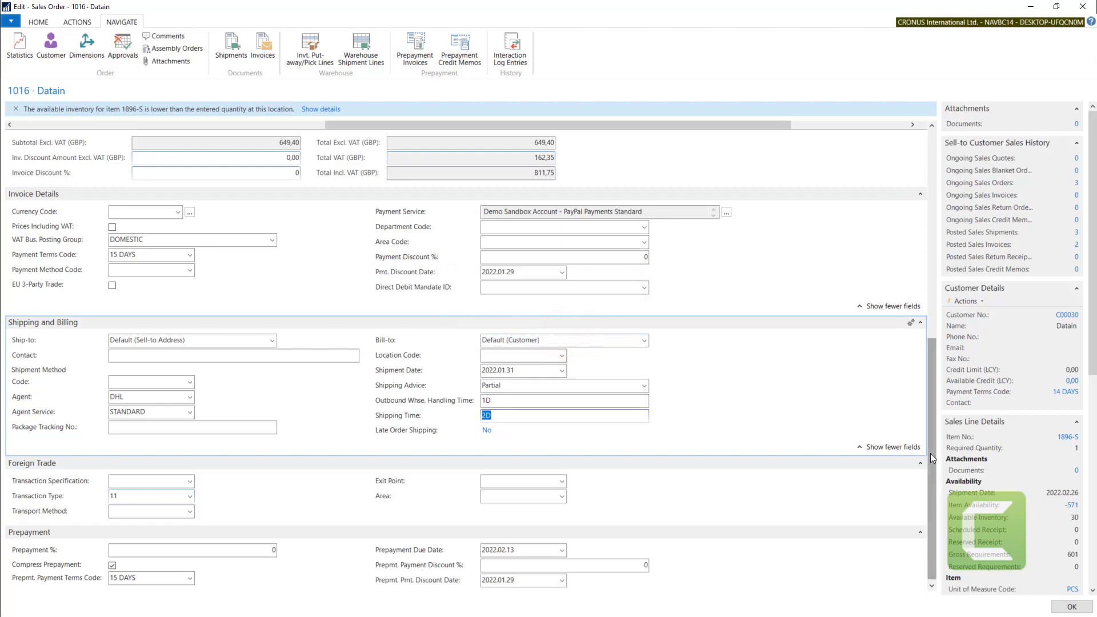
- Review the Shipment Date, Planned Shipment Date and Planned Delivery Date on the item 1896-S line
{"action": "left_click_drag", "start_coordinate": [930, 454], "coordinate": [923, 304]}
{"action": "left_click", "coordinate": [635, 326]}
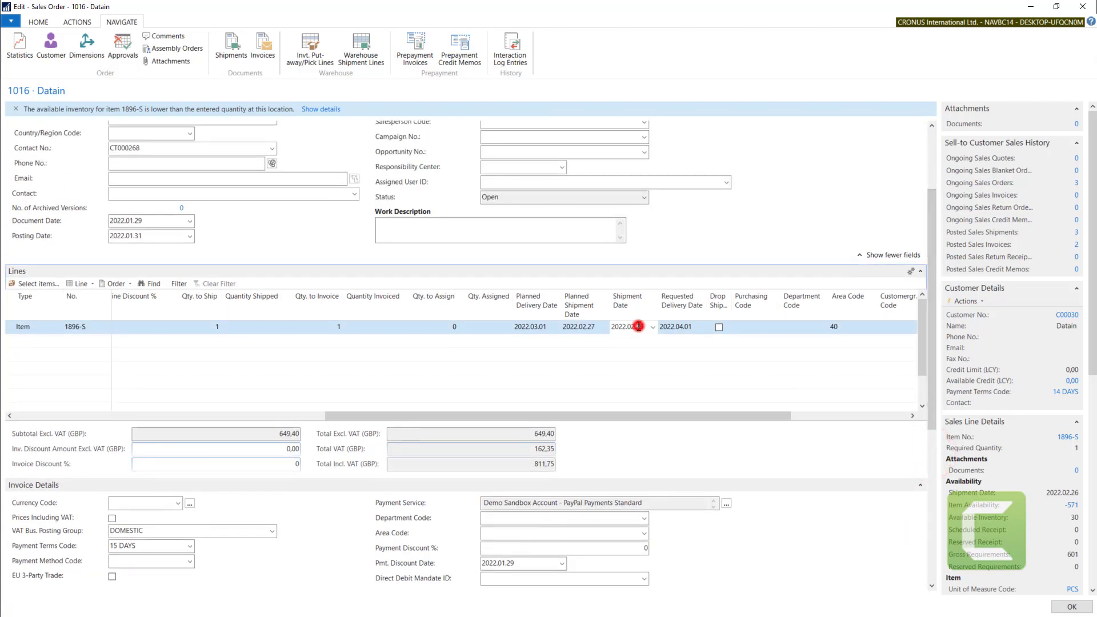
{"action": "left_click", "coordinate": [577, 326]}
{"action": "left_click", "coordinate": [547, 326]}
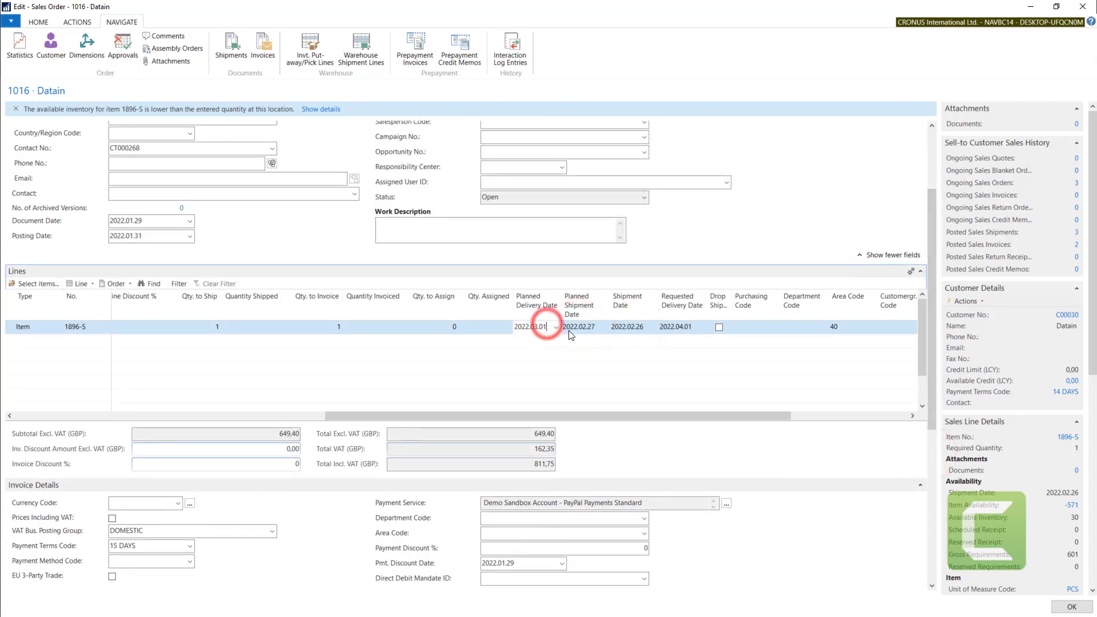